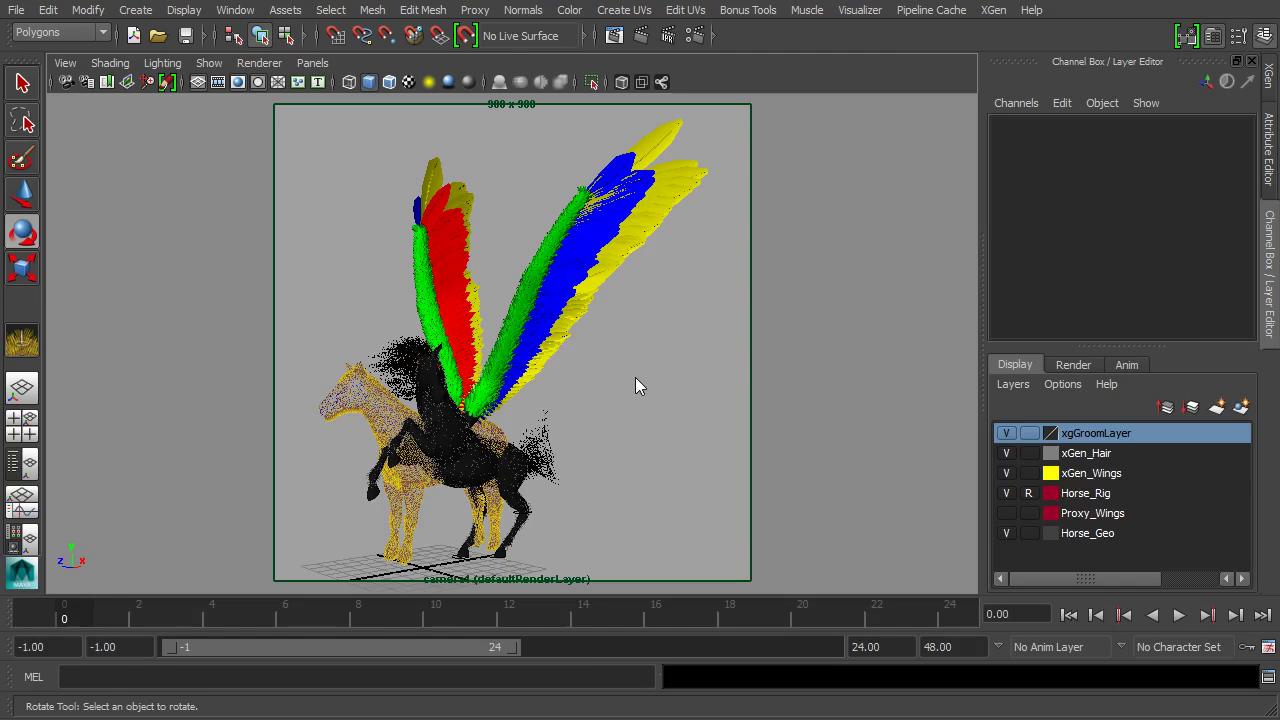
Turn off Visibility for the Horse_Hair groom in XGen Grooming settings, then return to the Layer Editor.
{"action": "left_click", "coordinate": [327, 394]}
{"action": "left_click", "coordinate": [319, 320]}
{"action": "left_click", "coordinate": [1269, 78]}
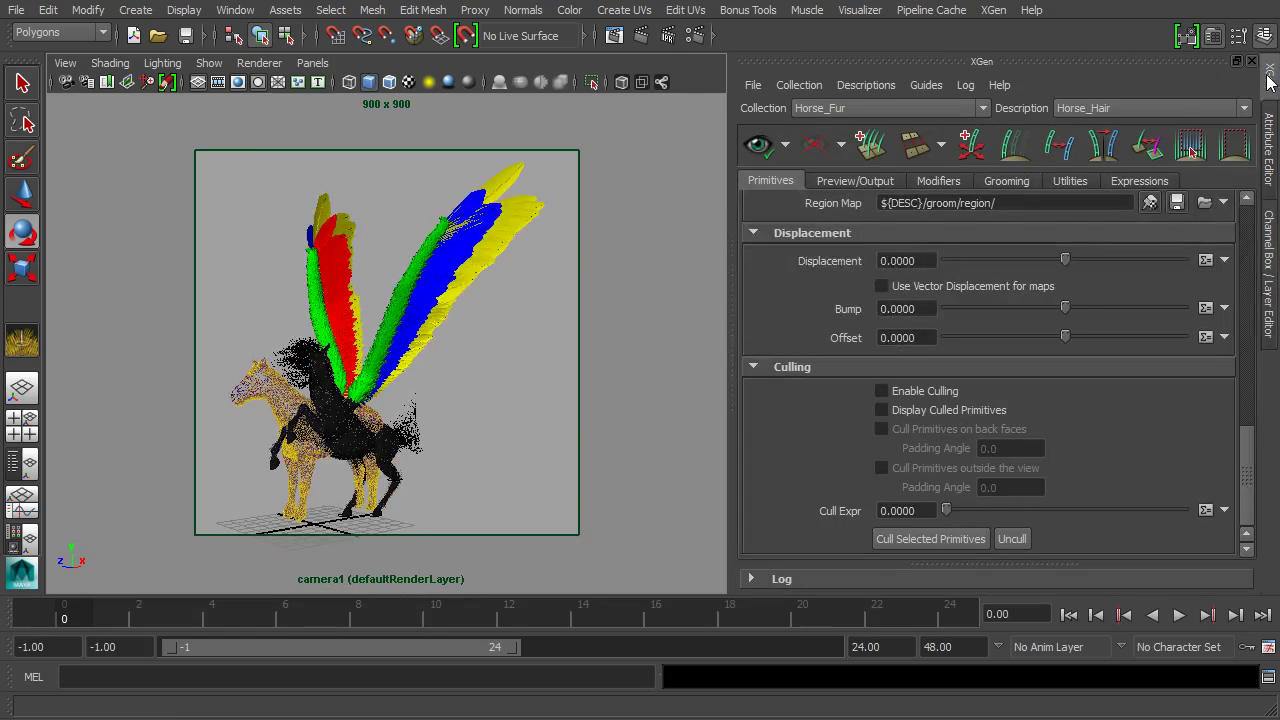
{"action": "left_click", "coordinate": [1003, 183]}
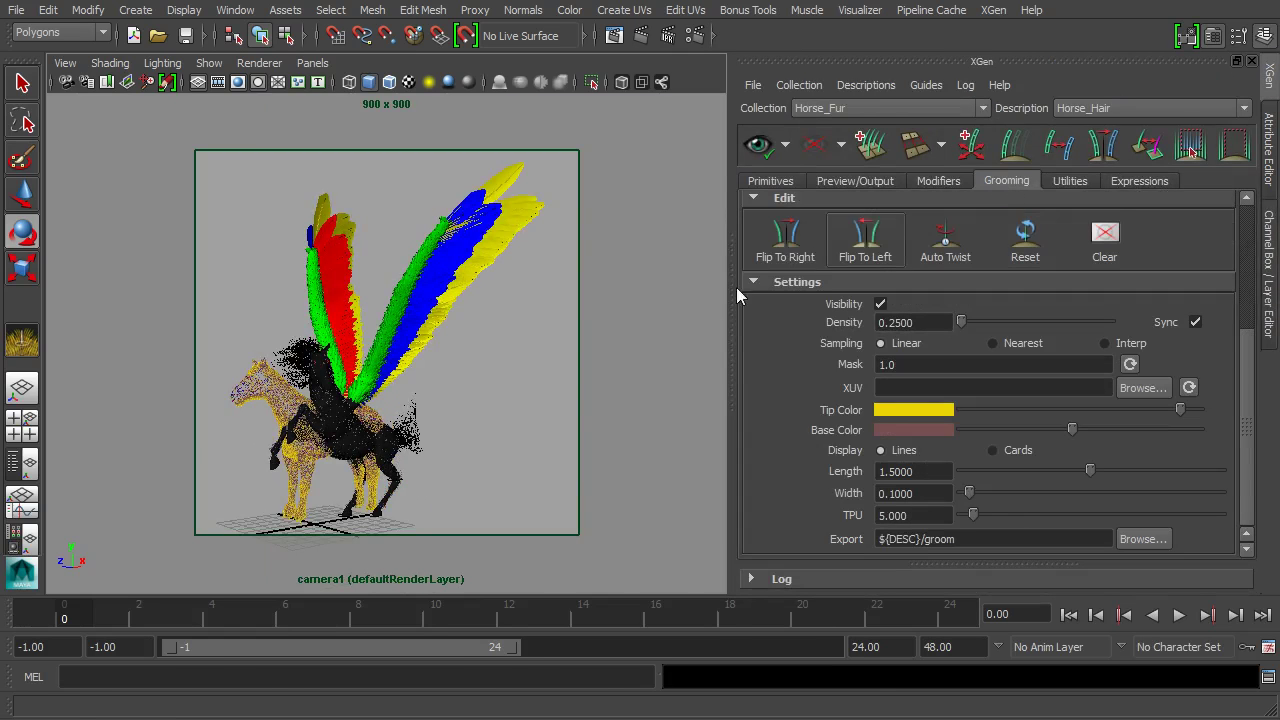
{"action": "left_click", "coordinate": [880, 304]}
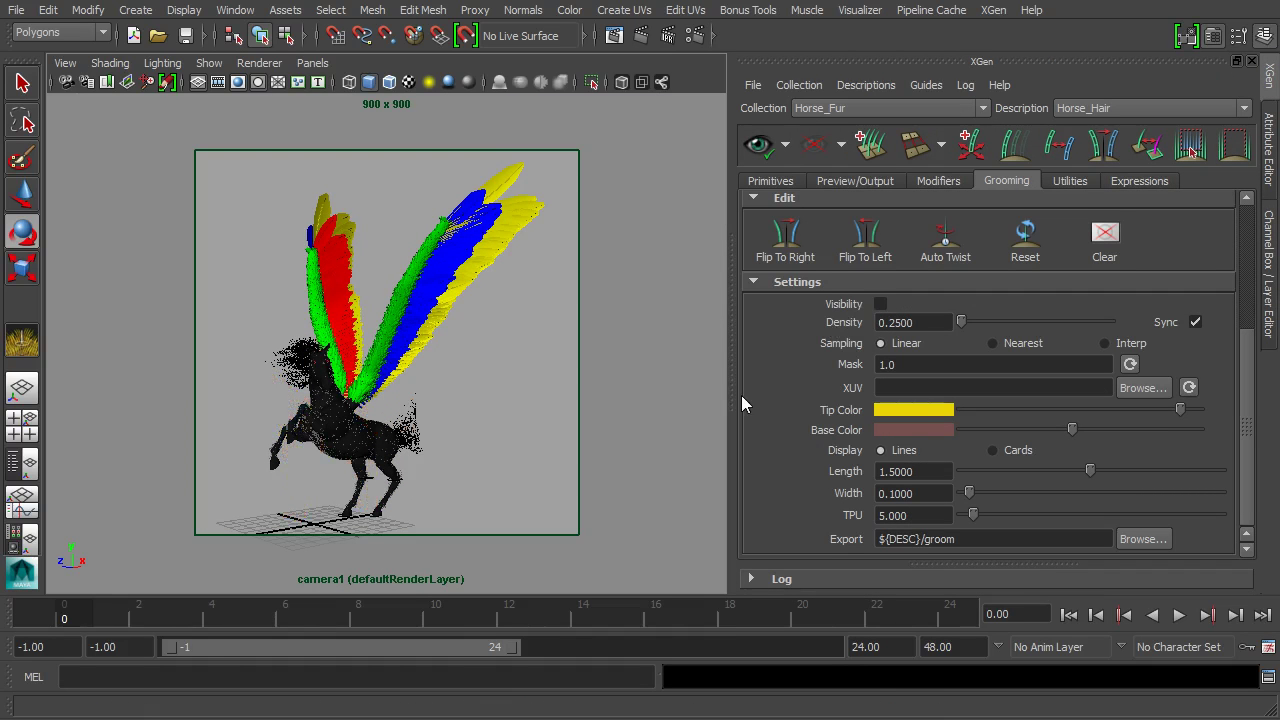
{"action": "left_click", "coordinate": [772, 181]}
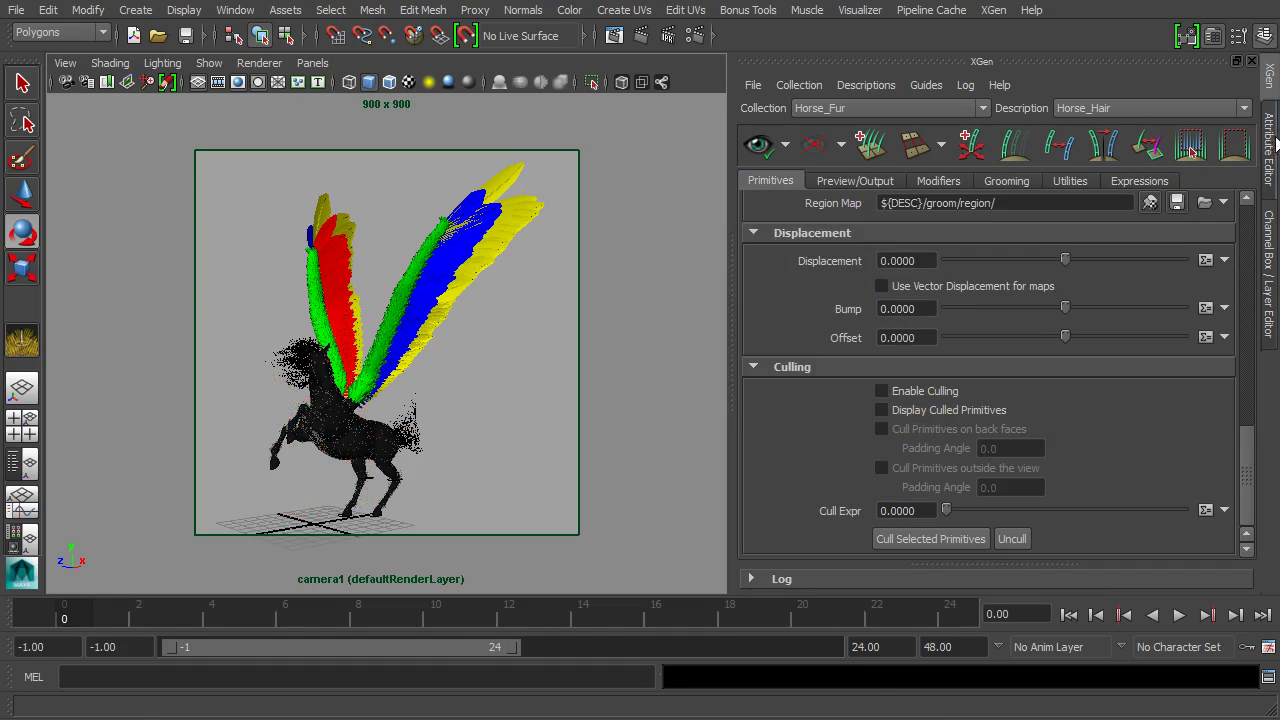
{"action": "left_click", "coordinate": [1268, 270]}
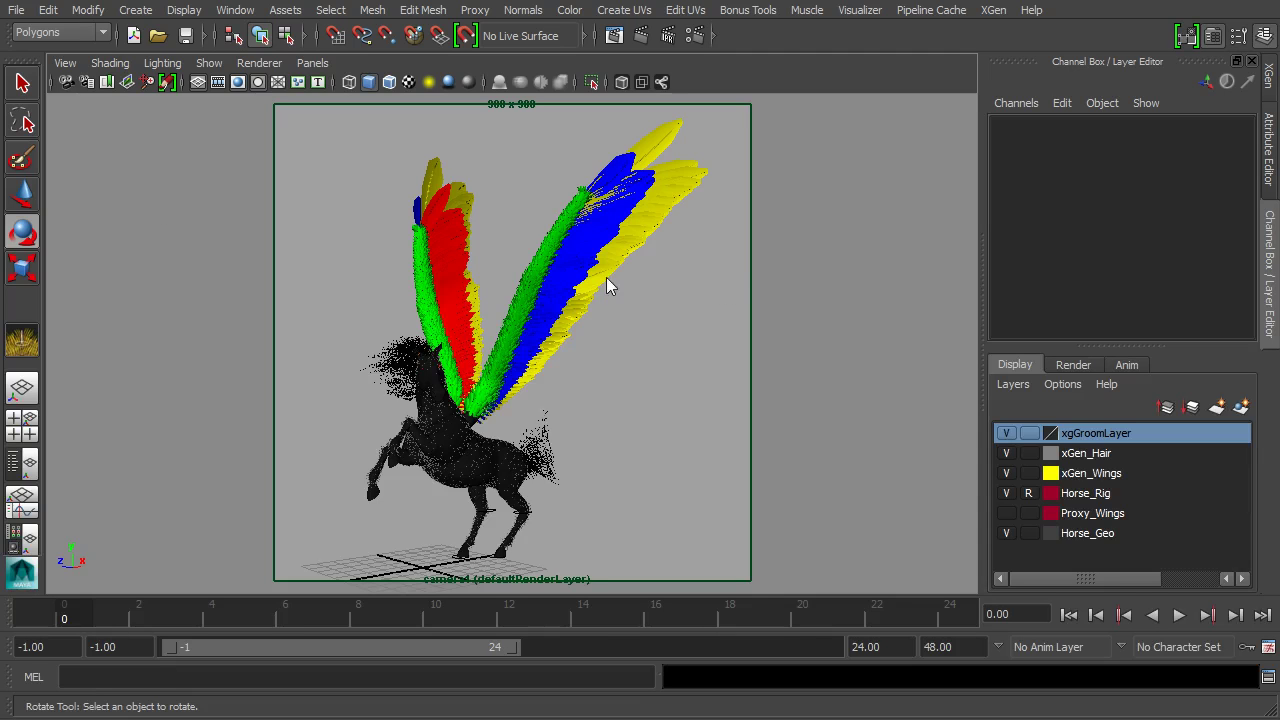
Check the render camera's attributes from the viewport View menu, then close them.
{"action": "left_click", "coordinate": [63, 66]}
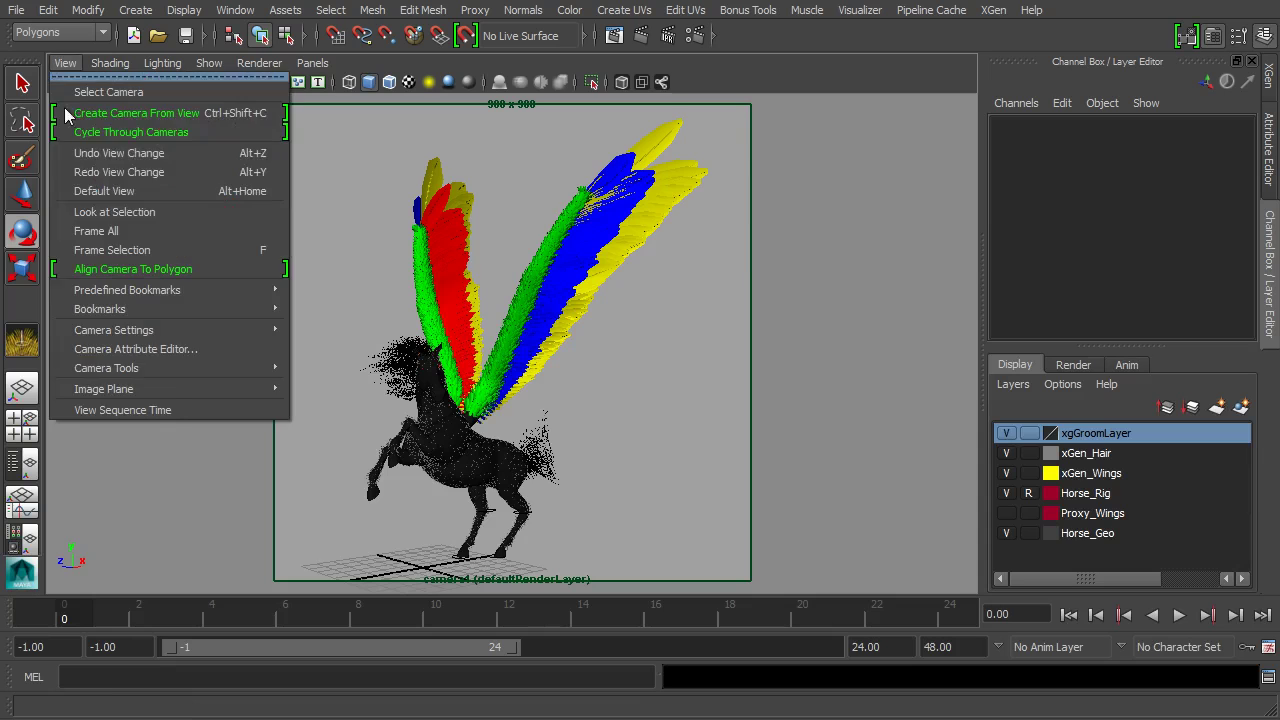
{"action": "left_click", "coordinate": [188, 349]}
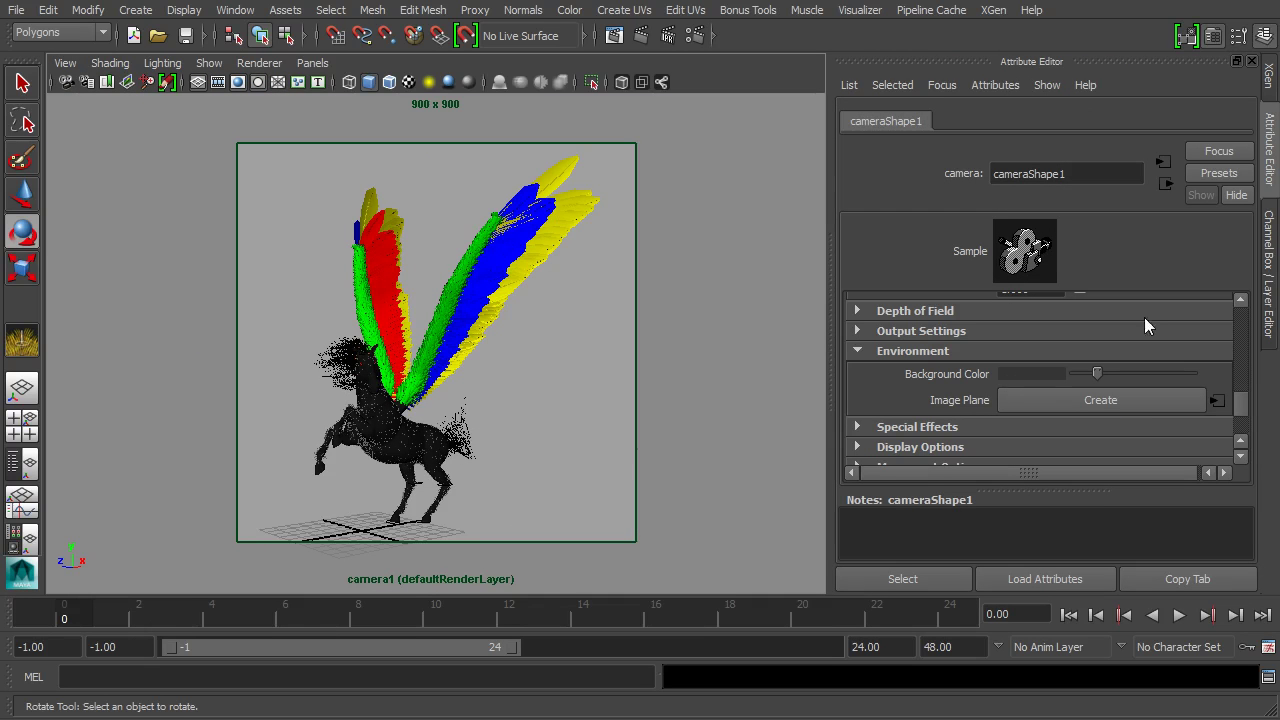
{"action": "left_click", "coordinate": [1268, 76]}
{"action": "left_click", "coordinate": [1268, 272]}
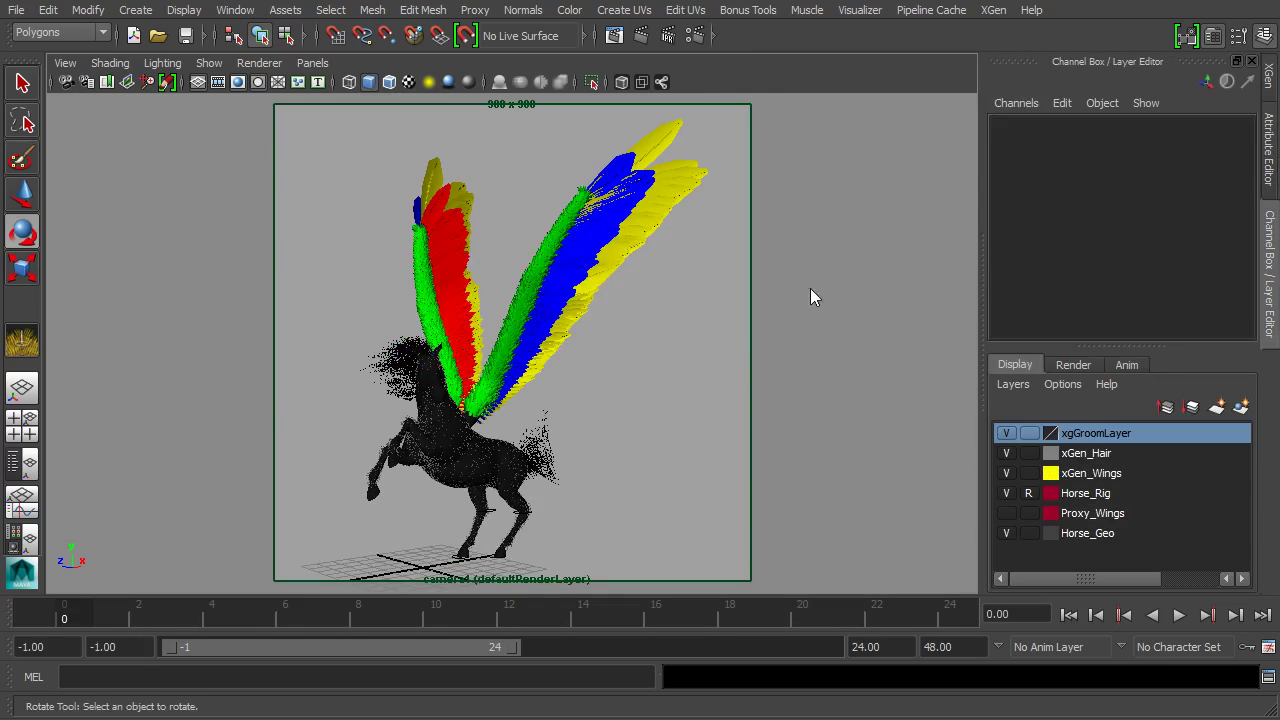
Render the current frame of the pegasus with mental ray from camera1.
{"action": "left_click", "coordinate": [642, 38]}
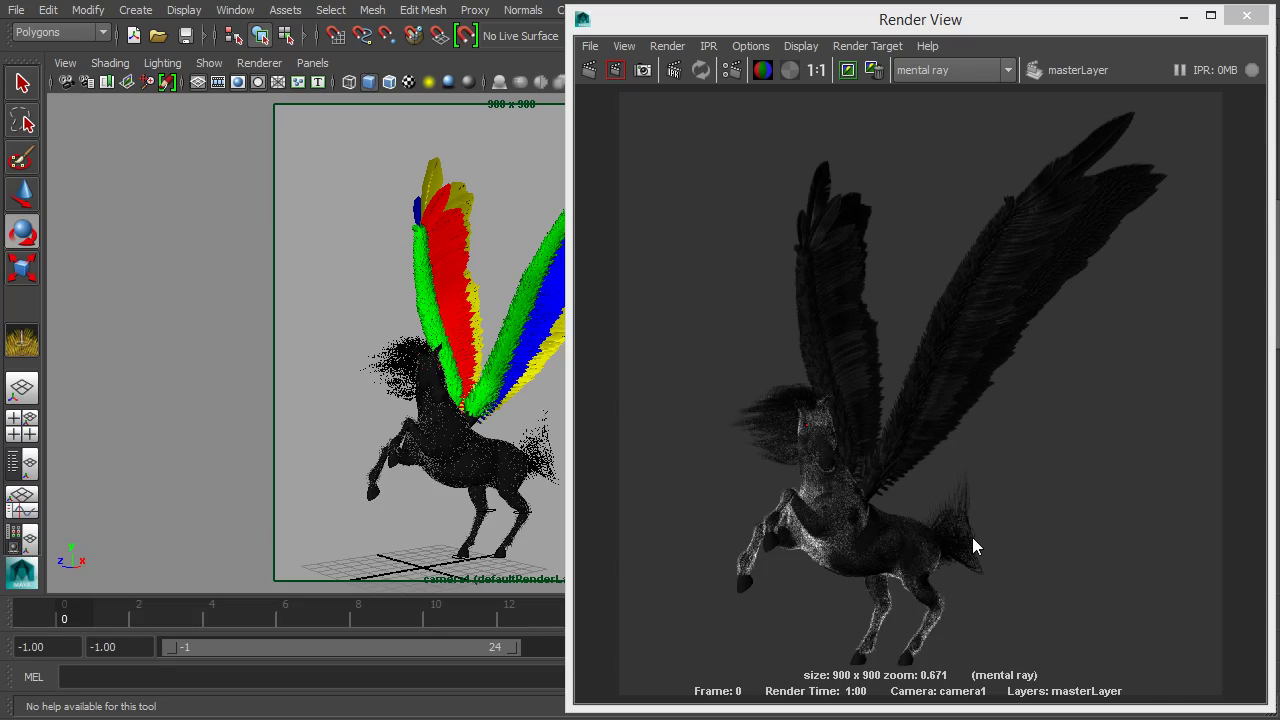
{"action": "left_click", "coordinate": [851, 20]}
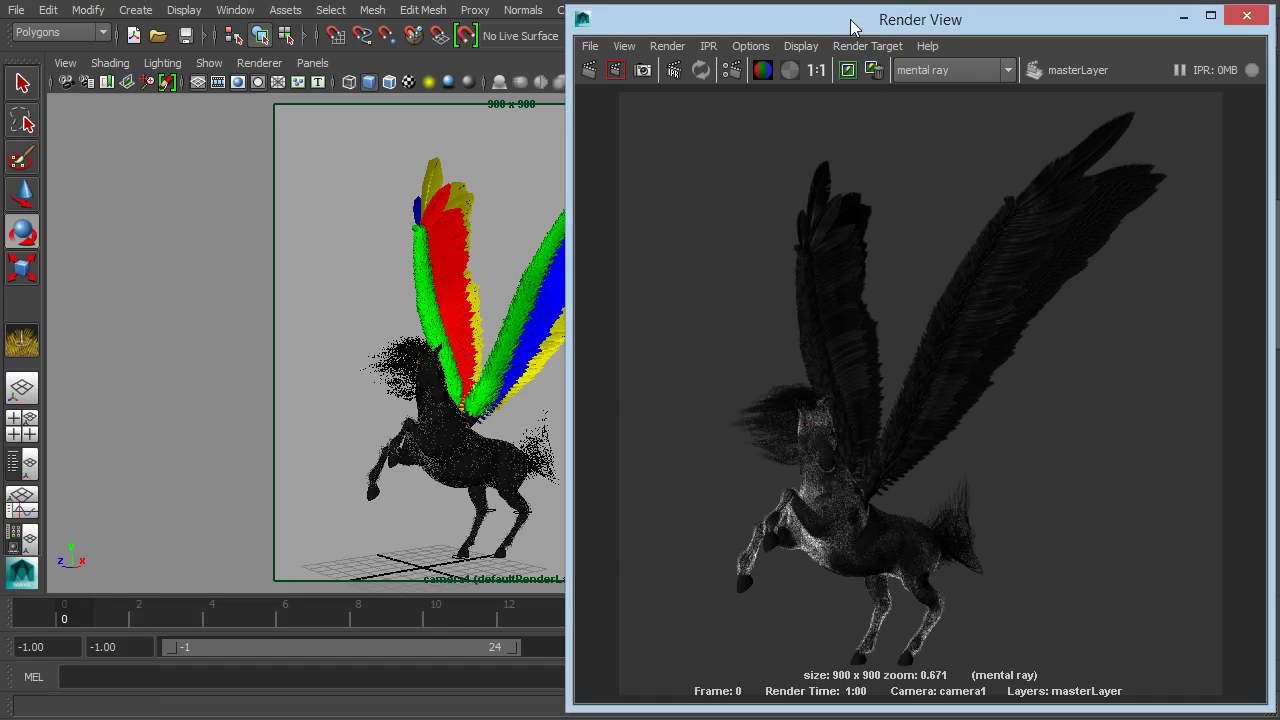
{"action": "left_click", "coordinate": [236, 10]}
{"action": "mouse_move", "coordinate": [300, 58]}
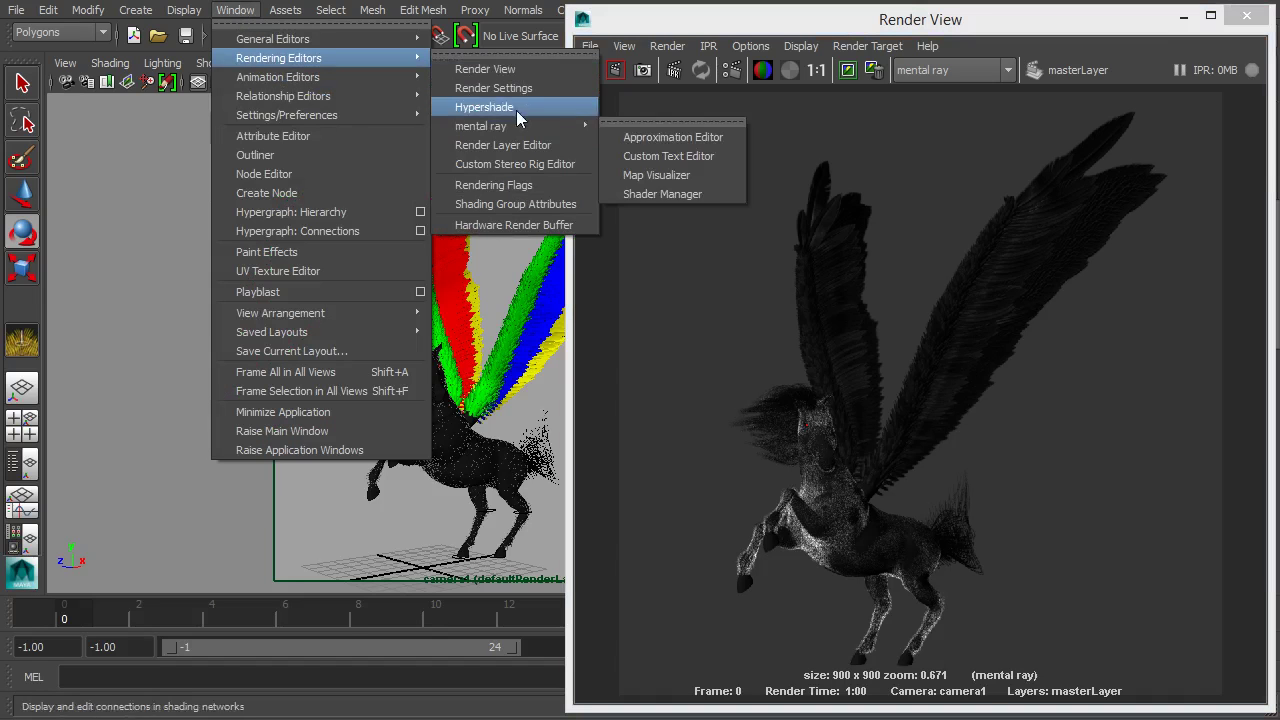
In Hypershade, reassign xgen_hair_phong1 and delete unused nodes, removing two xgen hair materials.
{"action": "left_click", "coordinate": [517, 110]}
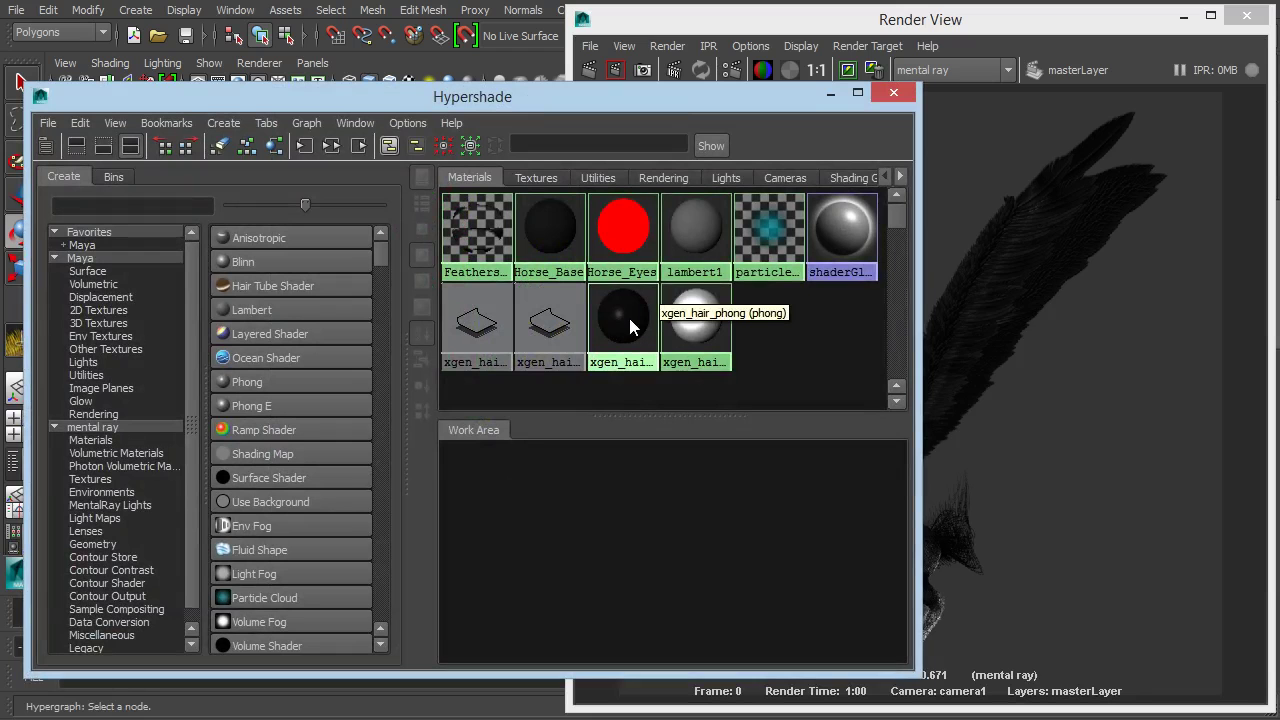
{"action": "right_click", "coordinate": [697, 324]}
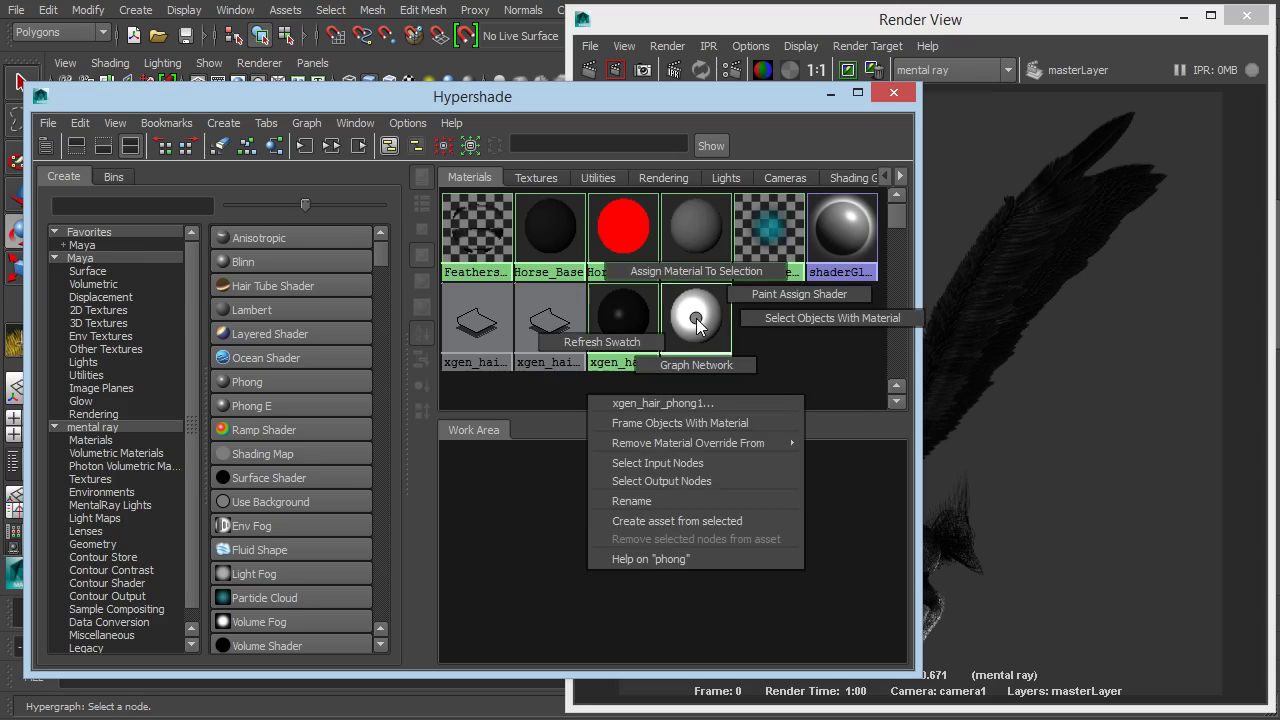
{"action": "right_click_drag", "start_coordinate": [723, 317], "coordinate": [781, 316]}
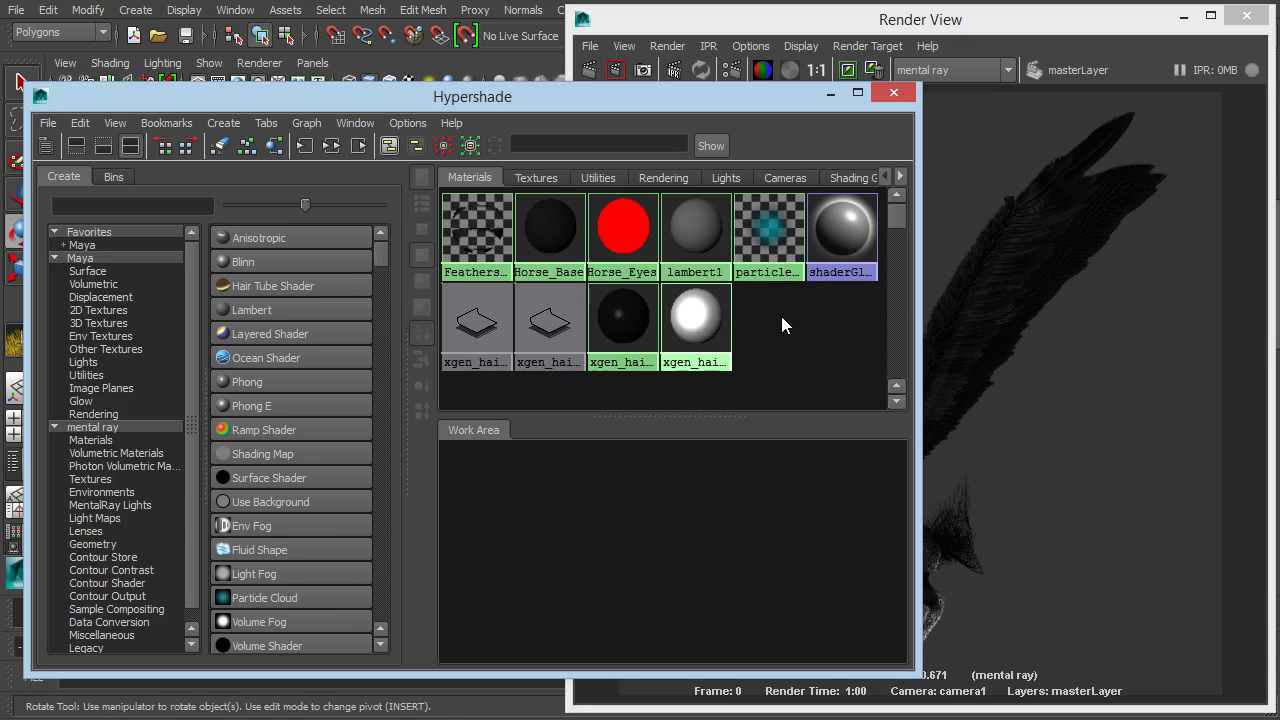
{"action": "right_click_drag", "start_coordinate": [618, 322], "coordinate": [612, 278]}
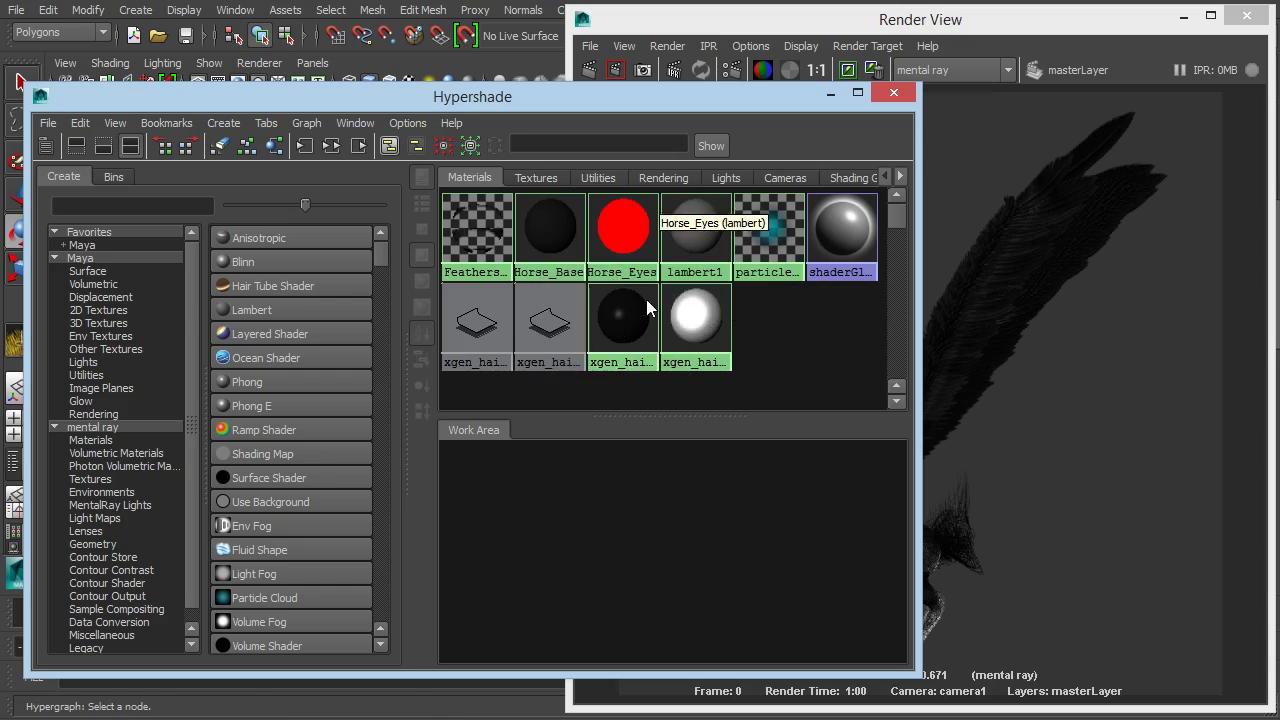
{"action": "right_click_drag", "start_coordinate": [789, 324], "coordinate": [1083, 370]}
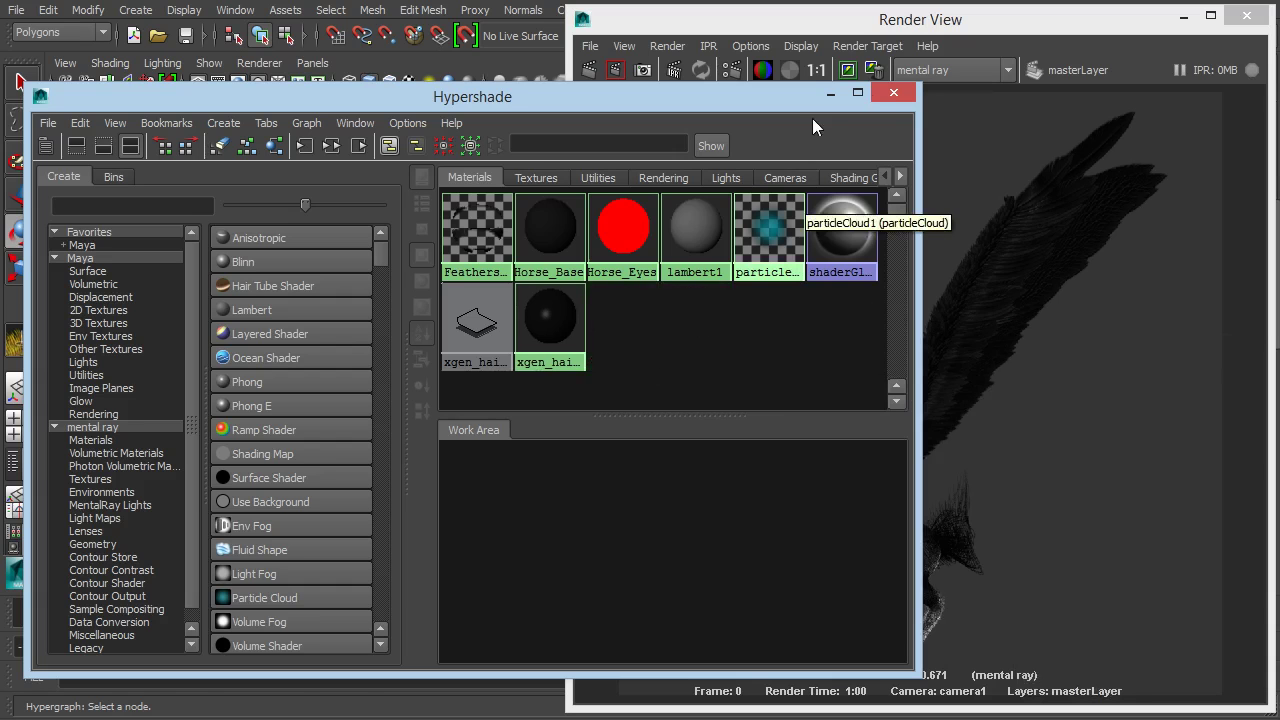
{"action": "left_click", "coordinate": [893, 92]}
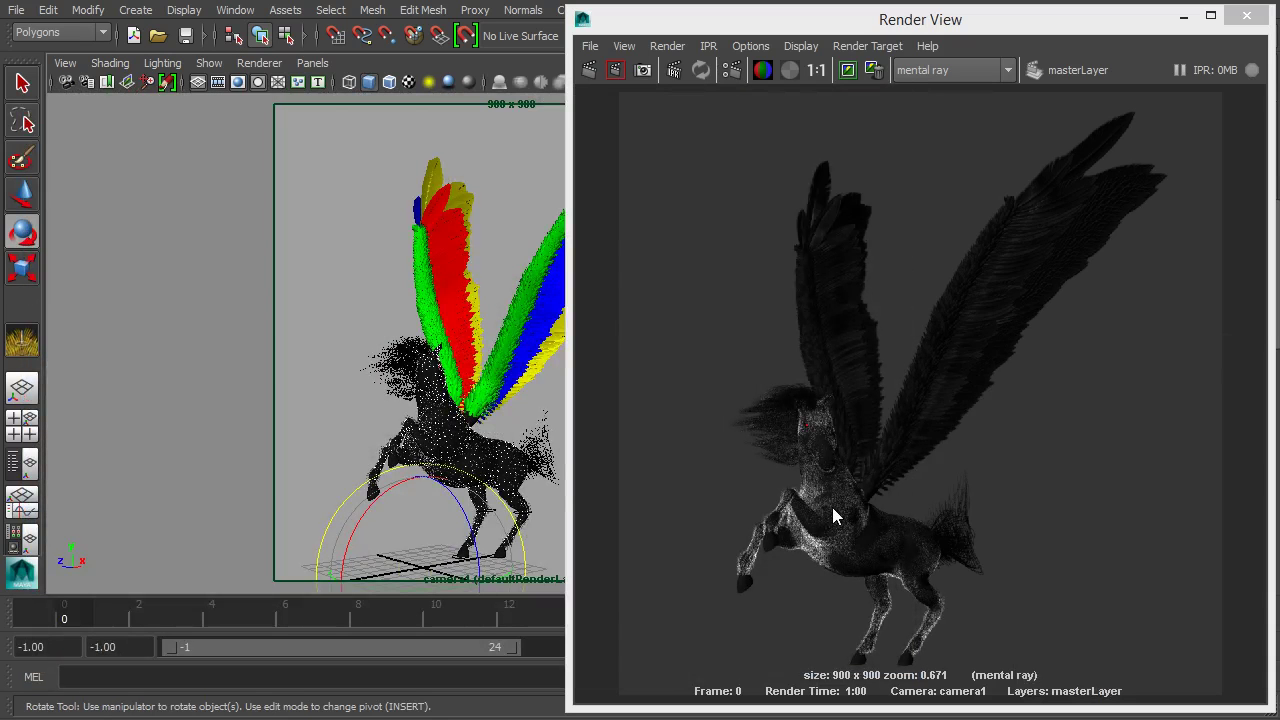
{"action": "left_click", "coordinate": [816, 70]}
{"action": "right_click_drag", "start_coordinate": [1030, 228], "coordinate": [1032, 262], "text": "alt"}
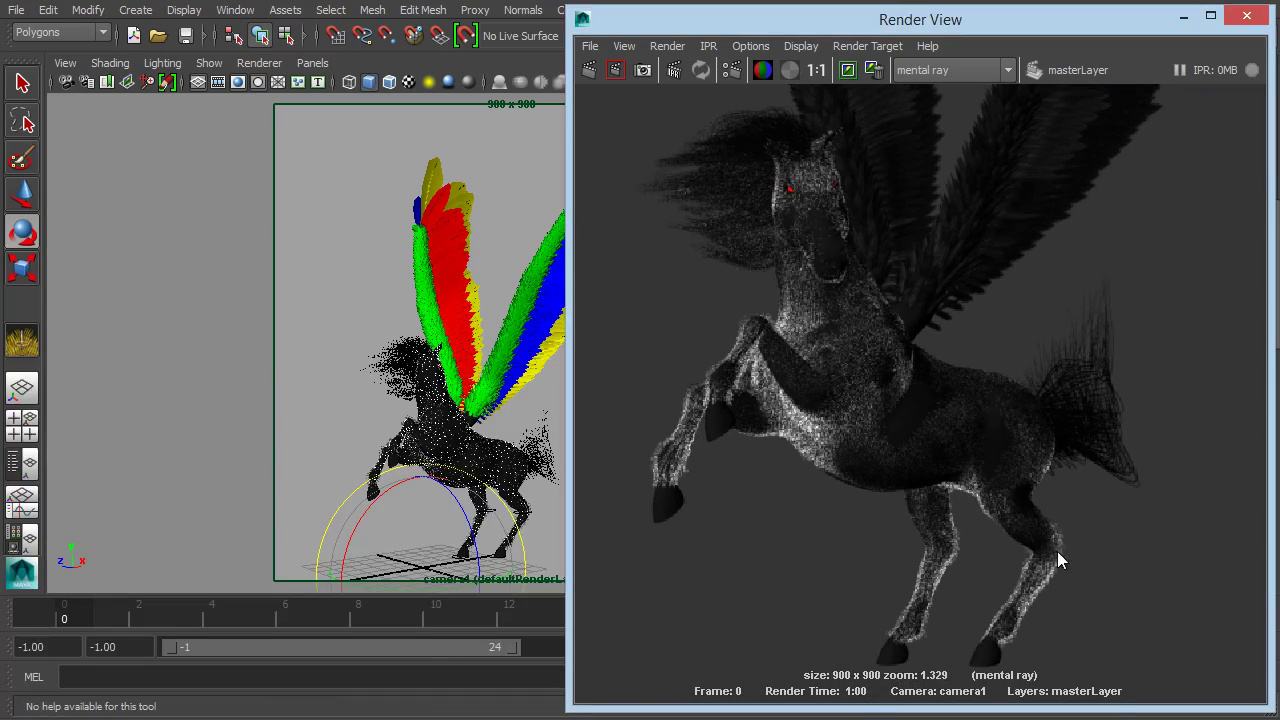
{"action": "right_click_drag", "start_coordinate": [1049, 420], "coordinate": [902, 437], "text": "alt"}
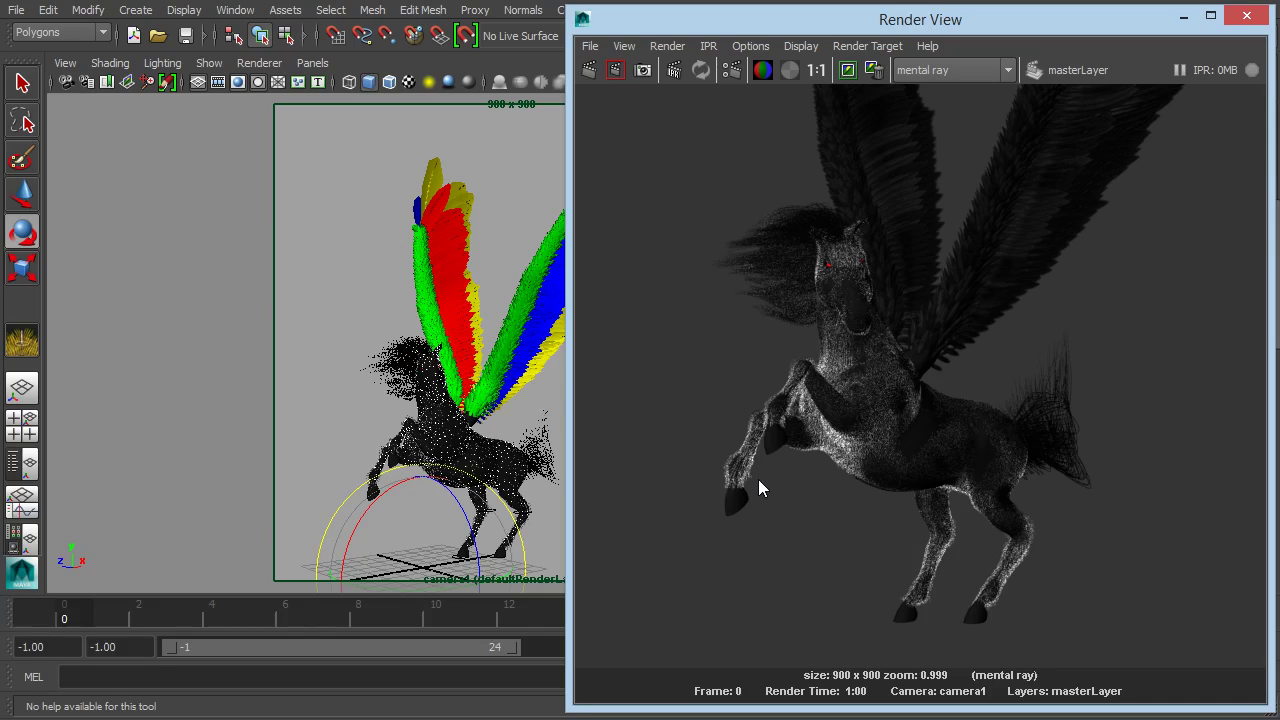
{"action": "right_click", "coordinate": [876, 261]}
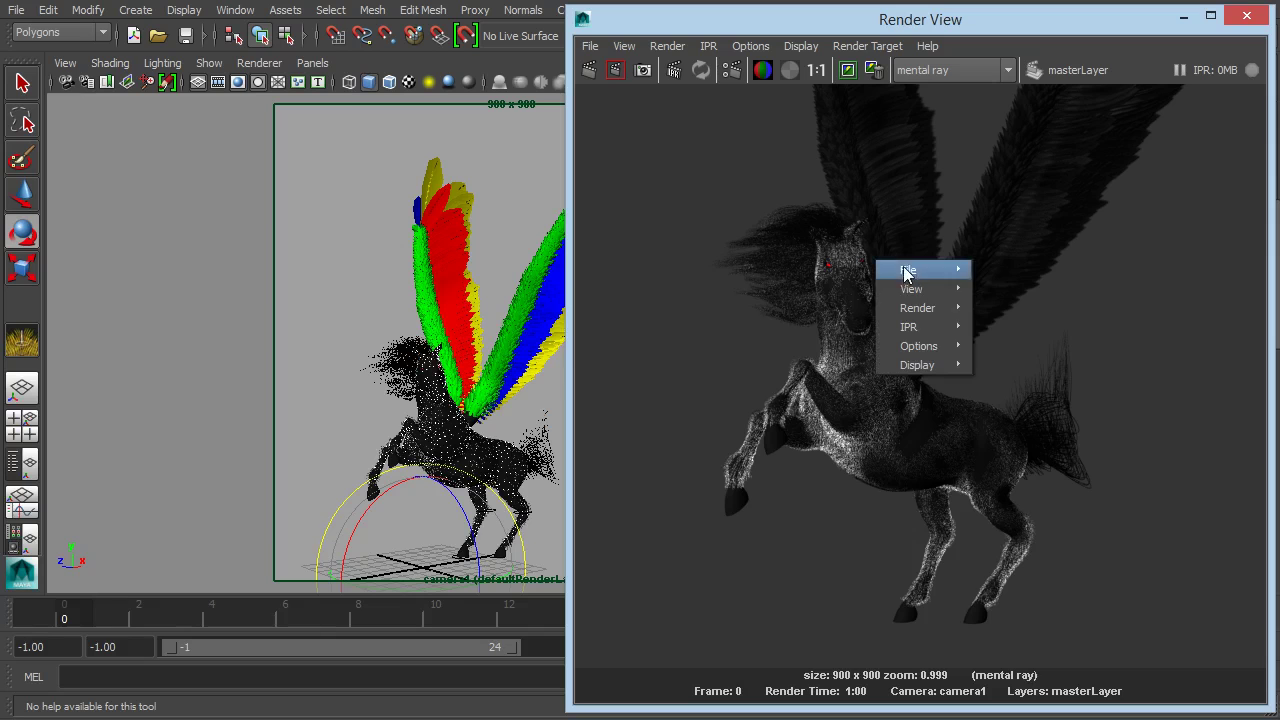
{"action": "mouse_move", "coordinate": [913, 290]}
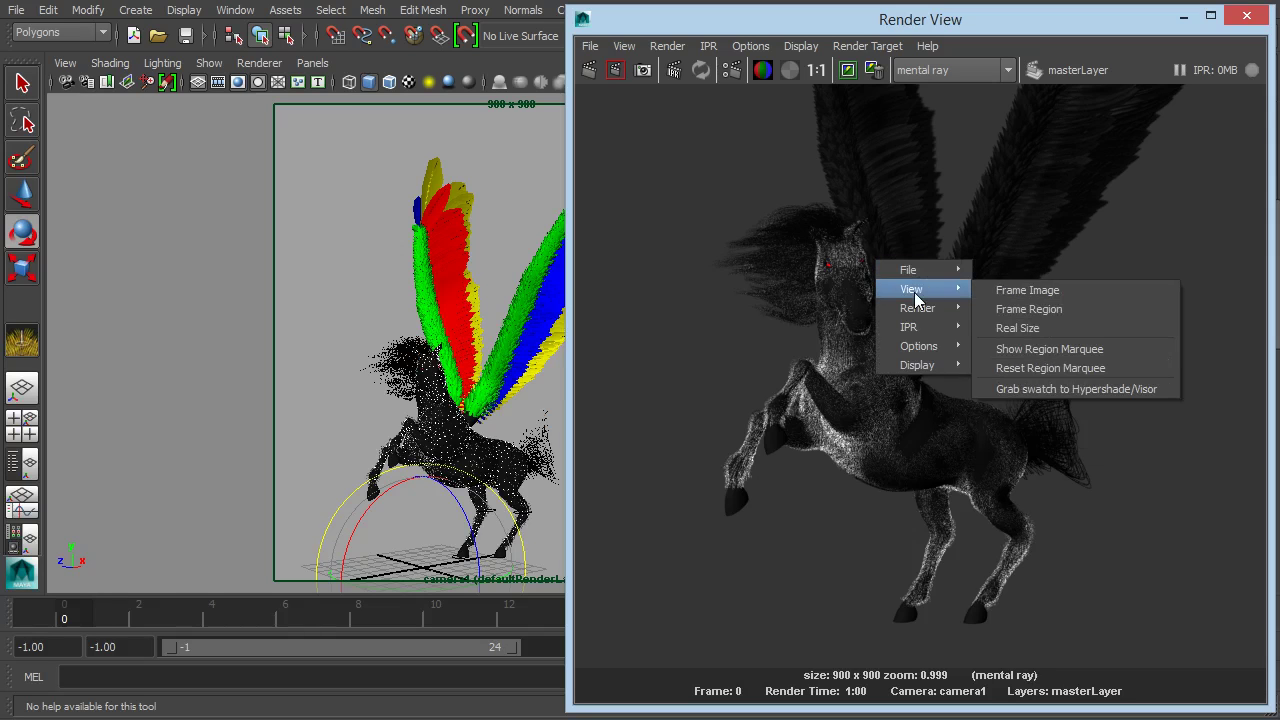
{"action": "left_click", "coordinate": [1024, 291]}
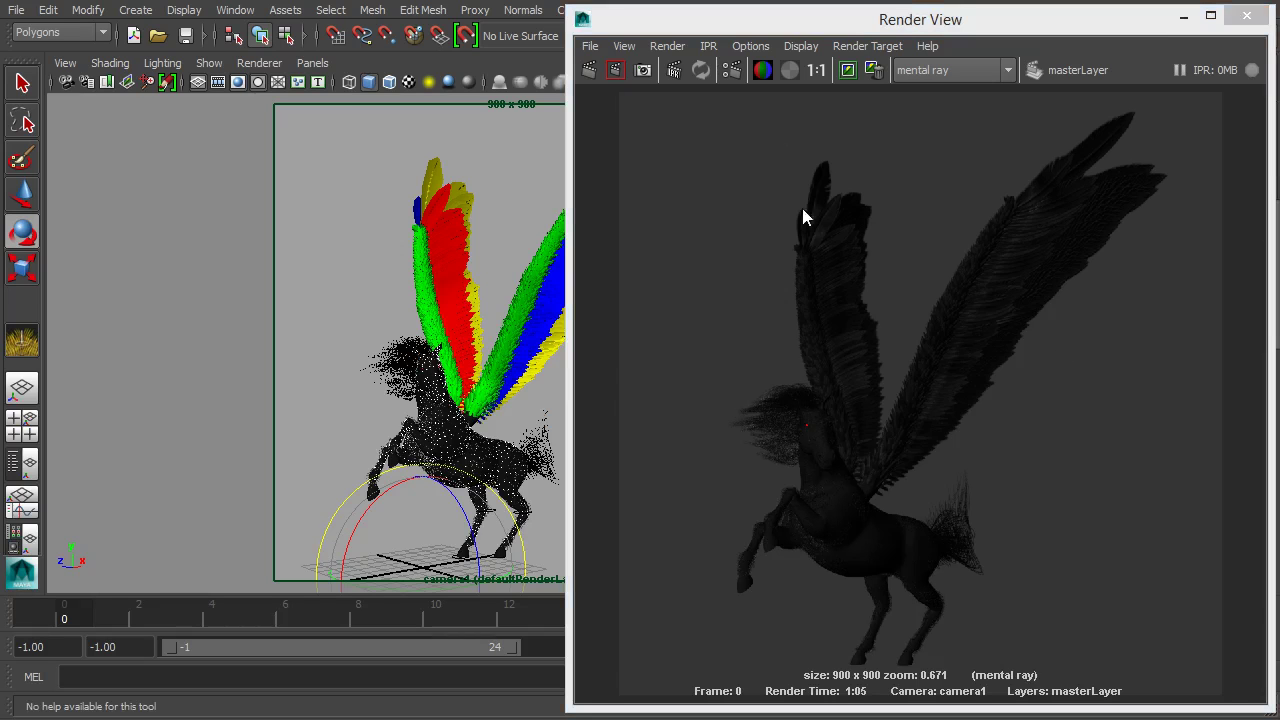
Switch the mental ray render to 1:1, then zoom out until the whole winged pegasus fits.
{"action": "left_click", "coordinate": [816, 70]}
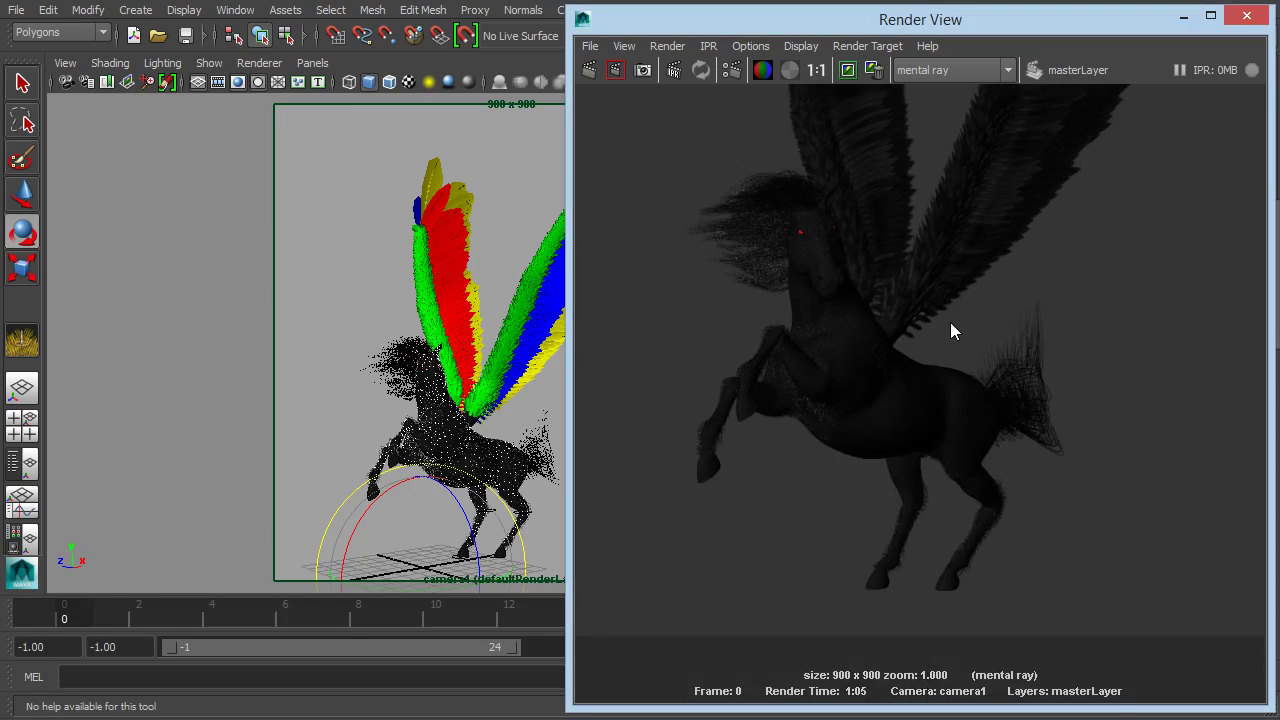
{"action": "right_click_drag", "start_coordinate": [950, 322], "coordinate": [1097, 316], "text": "alt"}
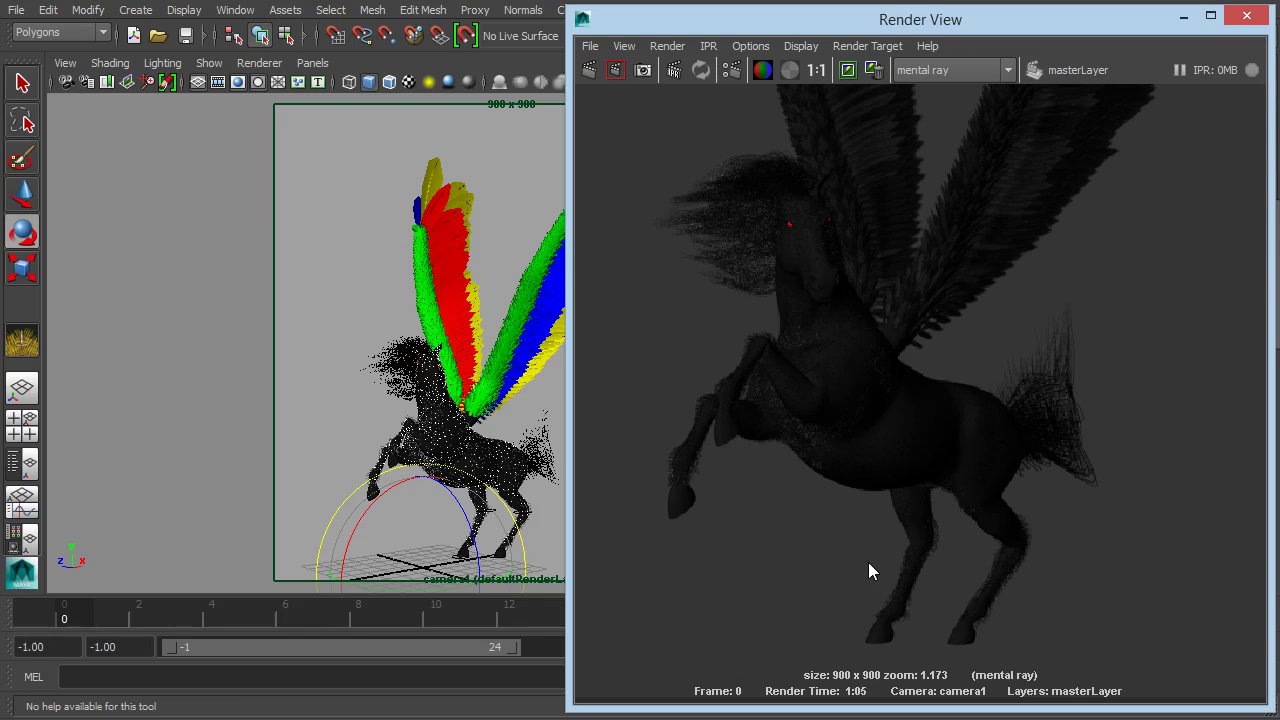
{"action": "right_click_drag", "start_coordinate": [1042, 503], "coordinate": [832, 547], "text": "alt"}
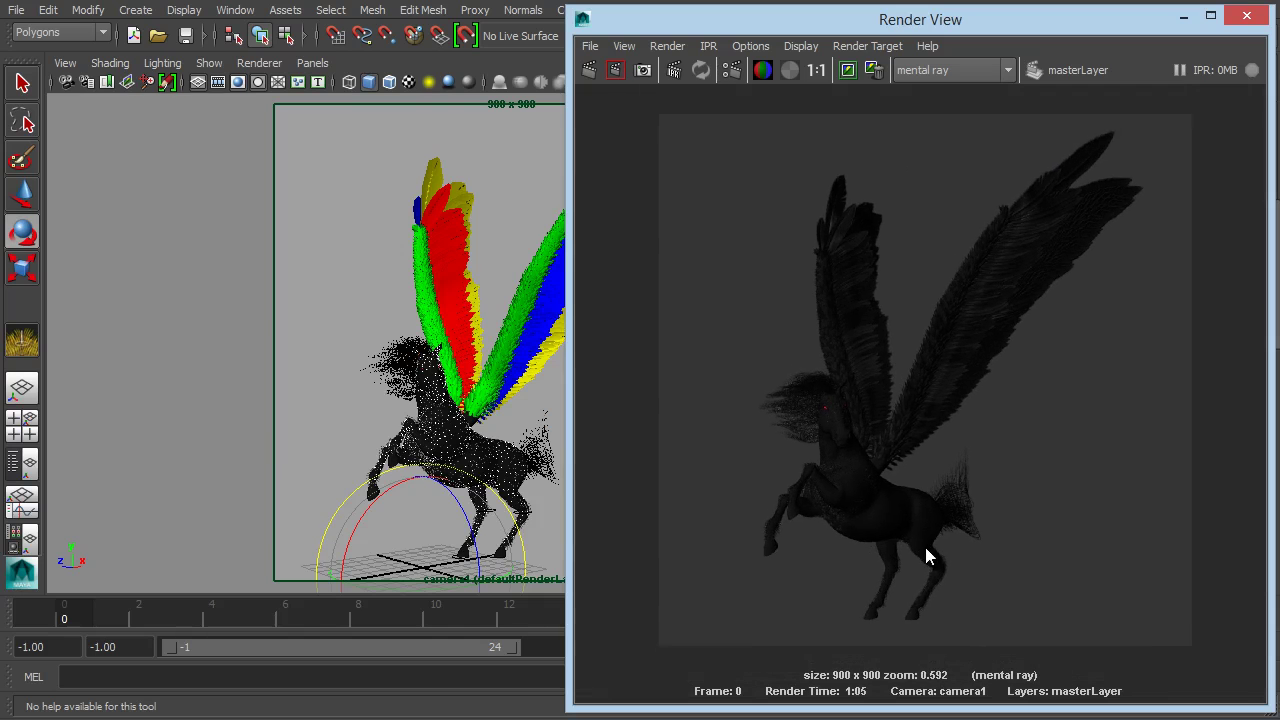
Create a directional light from the hotbox, raise it, and light the viewport with all lights.
{"action": "left_click", "coordinate": [1246, 16]}
{"action": "key", "text": "space"}
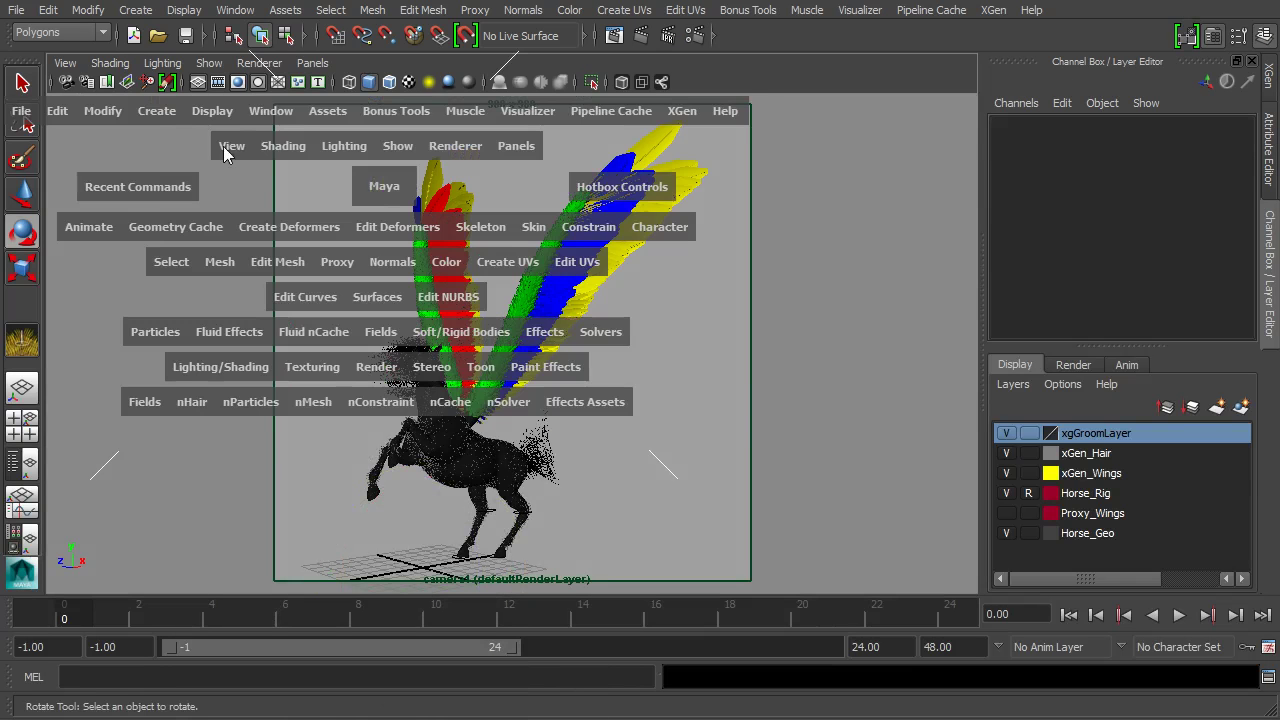
{"action": "left_click", "coordinate": [160, 112]}
{"action": "mouse_move", "coordinate": [200, 202]}
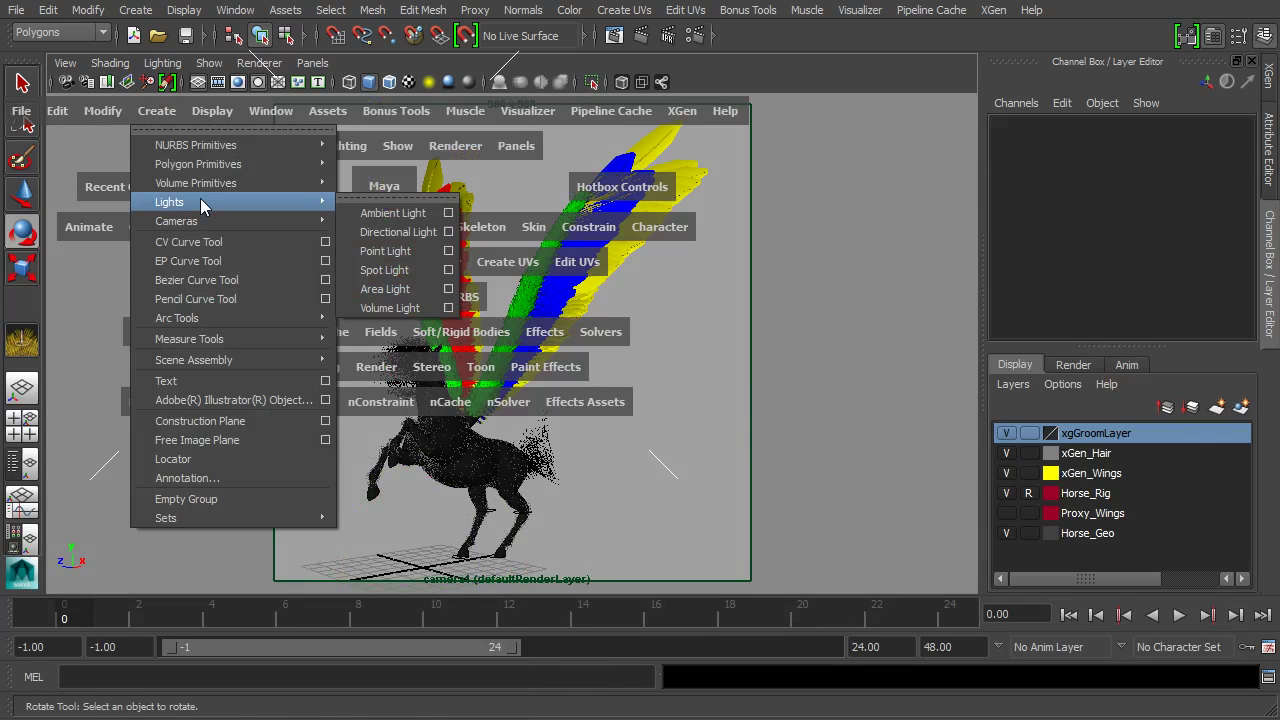
{"action": "left_click", "coordinate": [399, 235]}
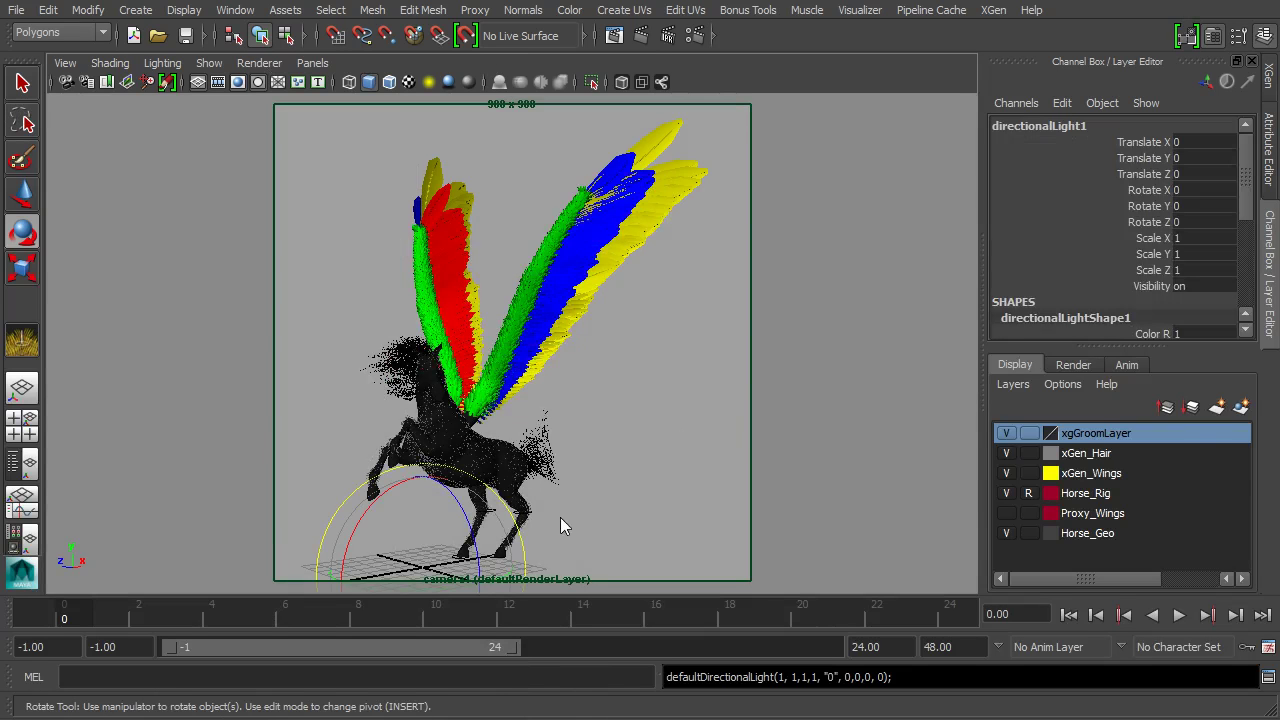
{"action": "key", "text": "w"}
{"action": "left_click_drag", "start_coordinate": [420, 270], "coordinate": [422, 300]}
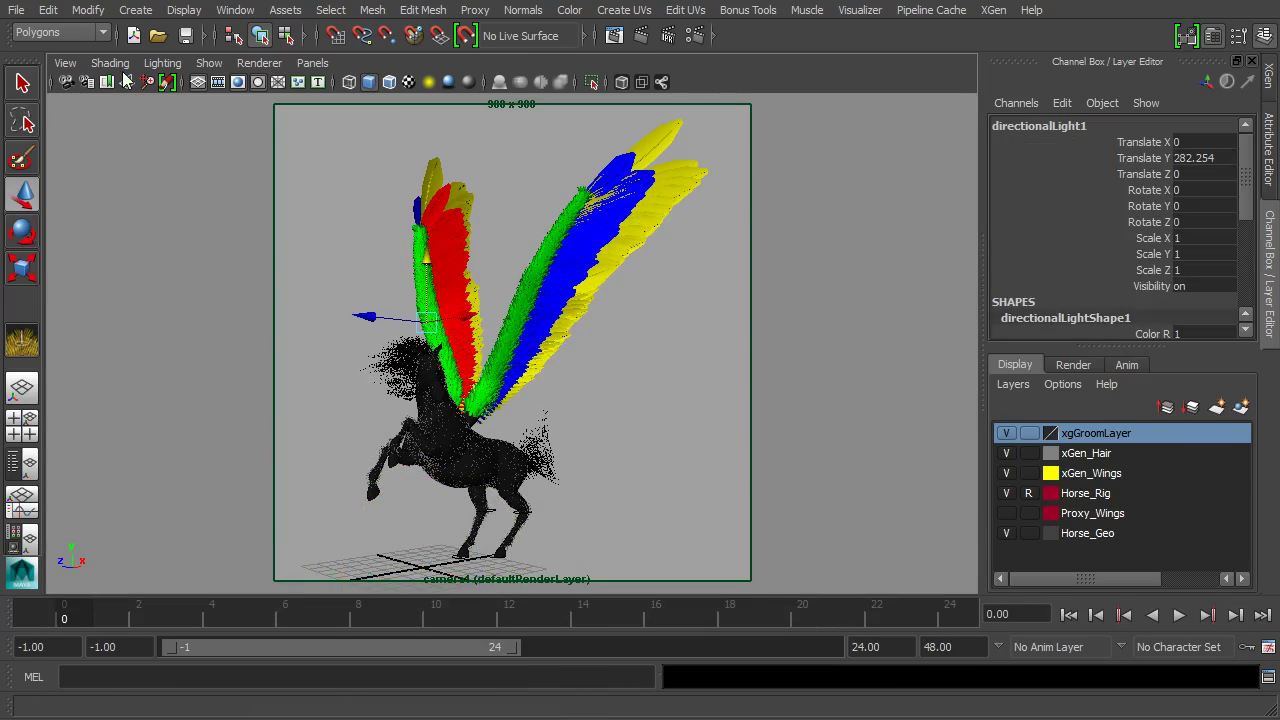
{"action": "left_click", "coordinate": [162, 62]}
{"action": "left_click", "coordinate": [207, 114]}
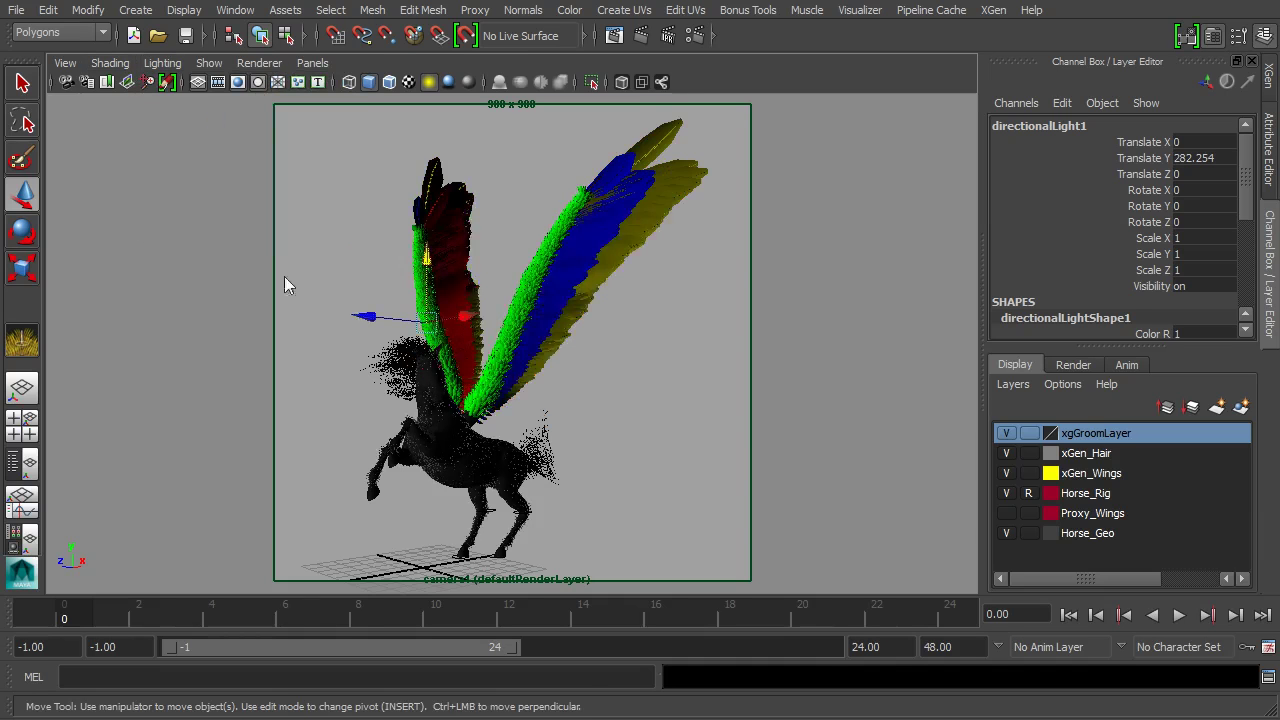
Scale the light about 80 times, place it up-left, and rotate it to 81.855, -79.09, -98.615.
{"action": "key", "text": "r"}
{"action": "left_click_drag", "start_coordinate": [493, 345], "coordinate": [508, 349]}
{"action": "key", "text": "w"}
{"action": "left_click_drag", "start_coordinate": [418, 318], "coordinate": [349, 272]}
{"action": "key", "text": "e"}
{"action": "left_click_drag", "start_coordinate": [357, 335], "coordinate": [355, 329]}
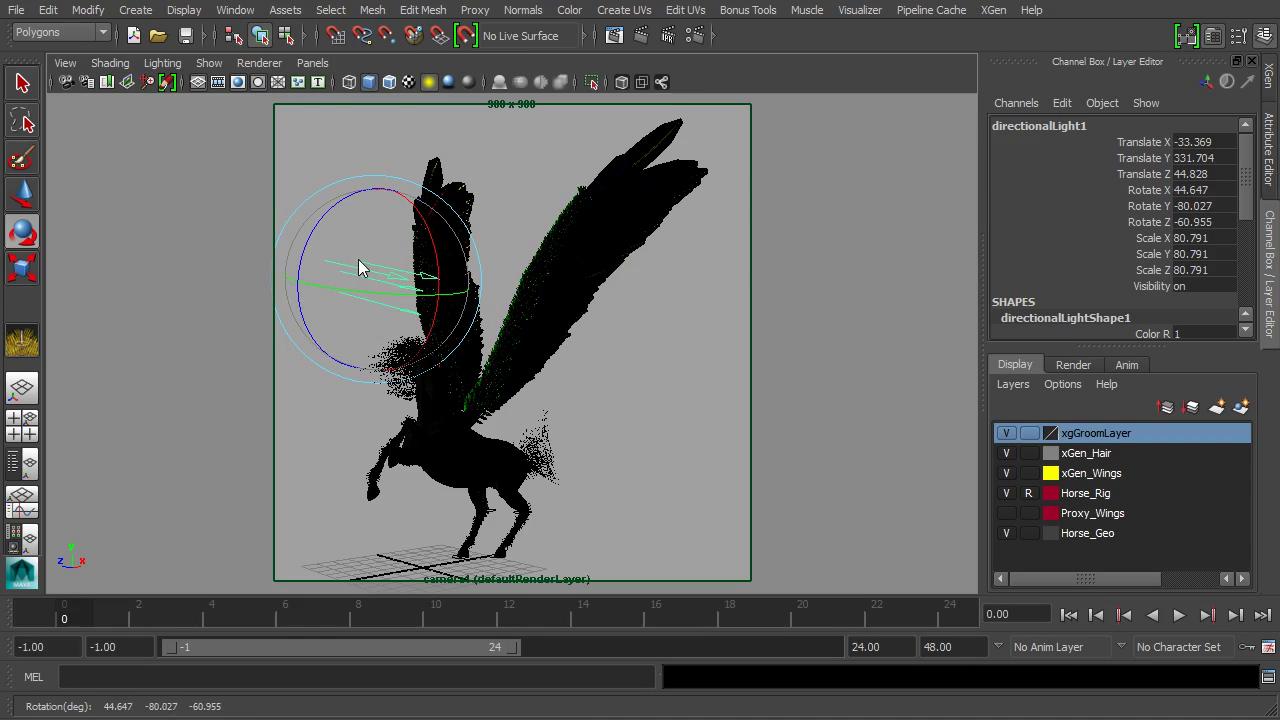
{"action": "left_click_drag", "start_coordinate": [358, 259], "coordinate": [358, 239]}
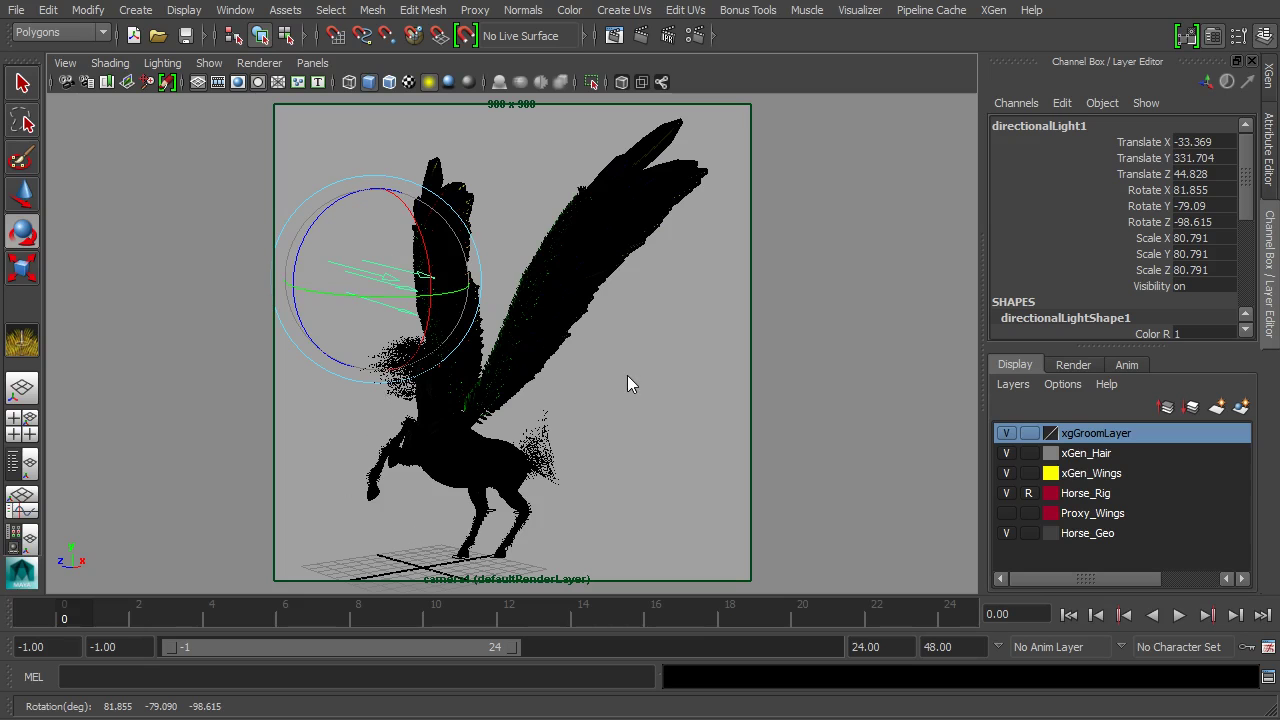
Duplicate the light as directionalLight2, place it opposite aimed at the wings, and restore Render View.
{"action": "key", "text": "ctrl+d"}
{"action": "key", "text": "w"}
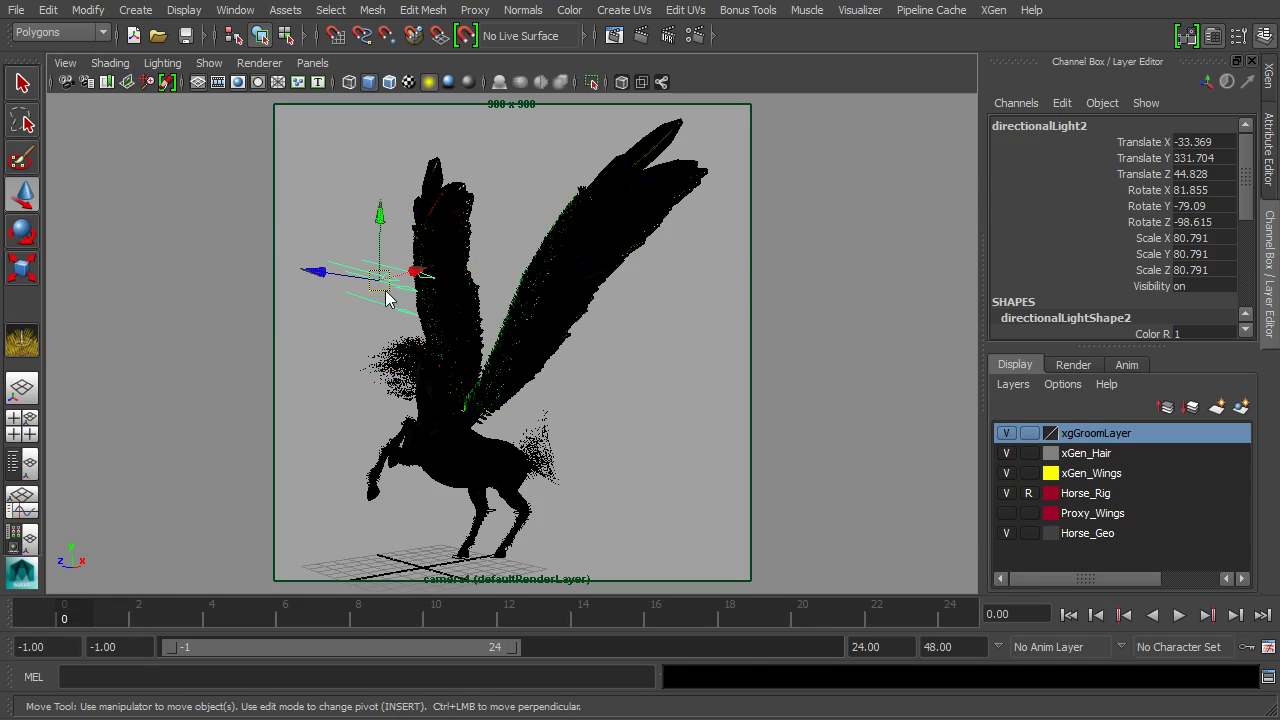
{"action": "left_click_drag", "start_coordinate": [386, 286], "coordinate": [674, 311]}
{"action": "key", "text": "e"}
{"action": "left_click", "coordinate": [665, 278]}
{"action": "left_click_drag", "start_coordinate": [608, 286], "coordinate": [667, 344]}
{"action": "key", "text": "w"}
{"action": "left_click", "coordinate": [622, 490]}
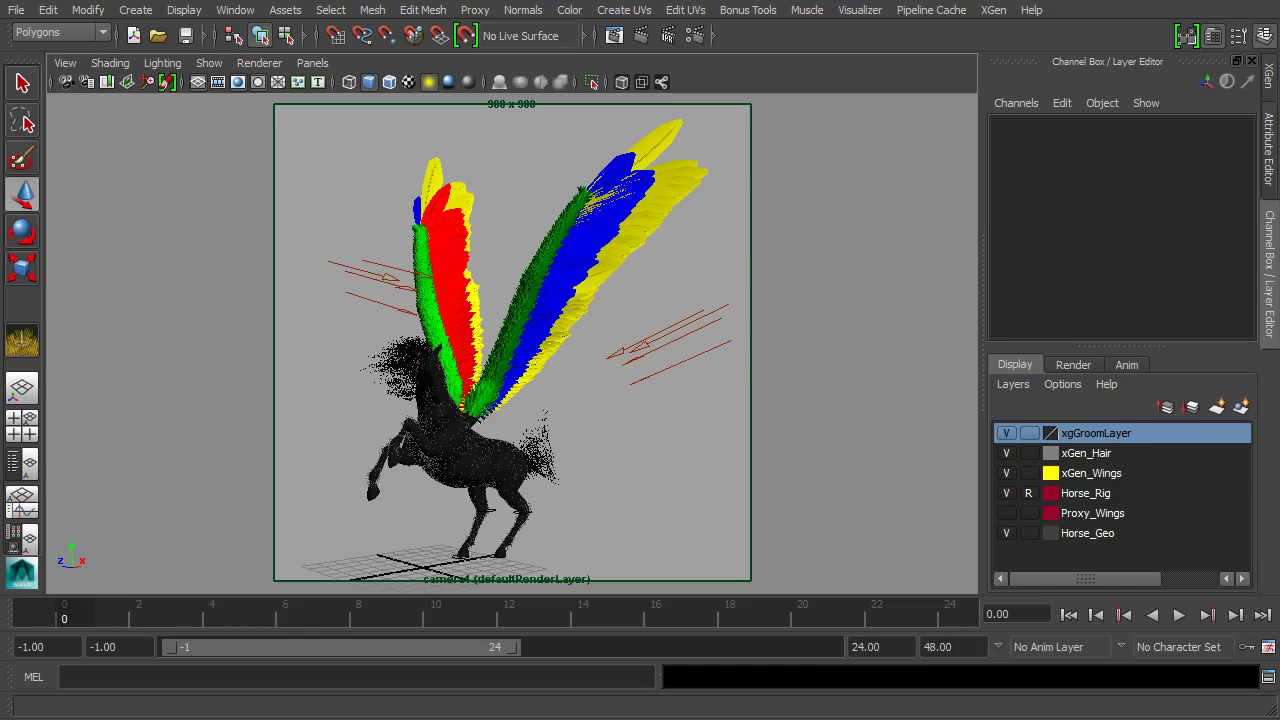
{"action": "left_click", "coordinate": [203, 614]}
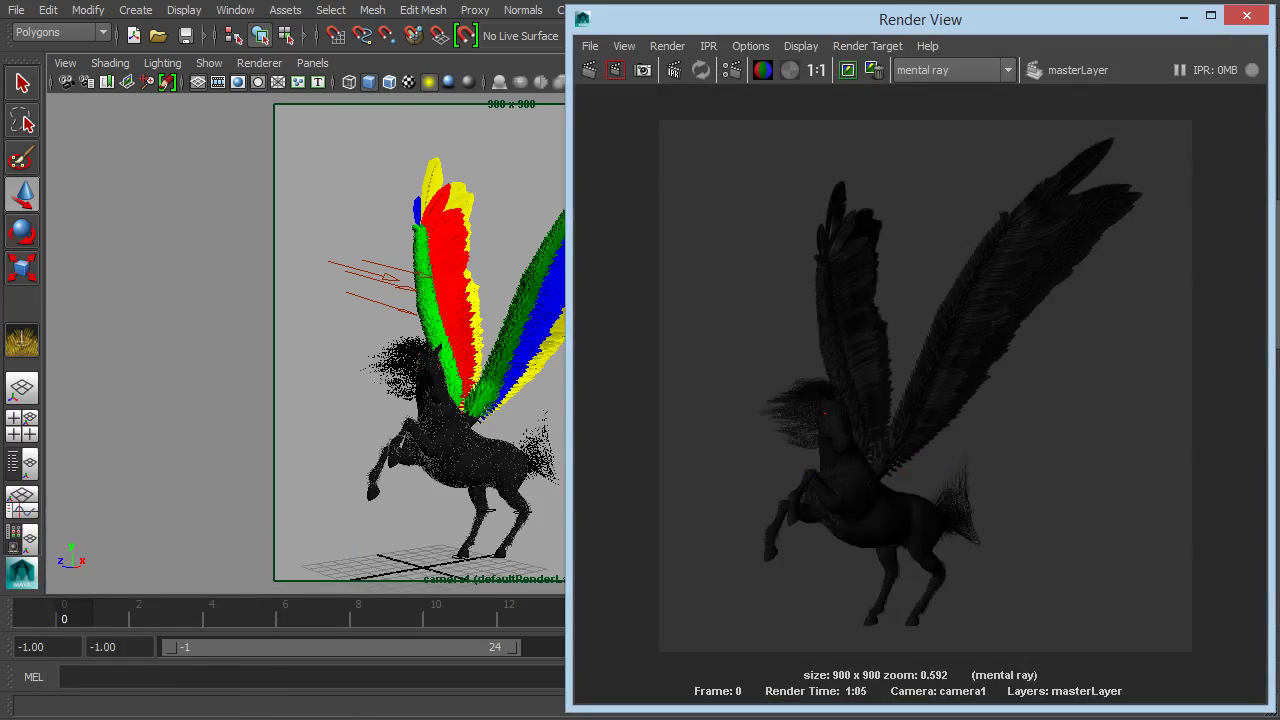
Re-render the pegasus with both lights, then view it at 1:1 and zoom into head and body.
{"action": "scroll", "coordinate": [791, 584], "scroll_direction": "up", "scroll_amount": 1}
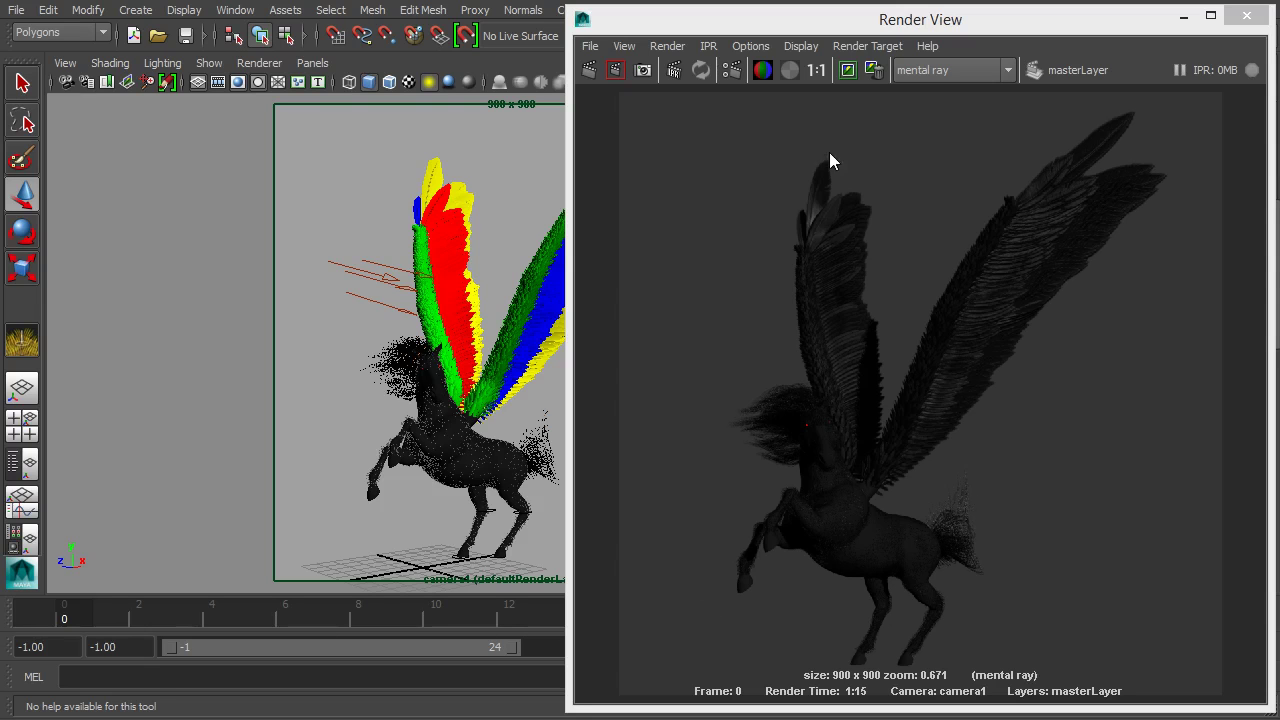
{"action": "left_click", "coordinate": [816, 69]}
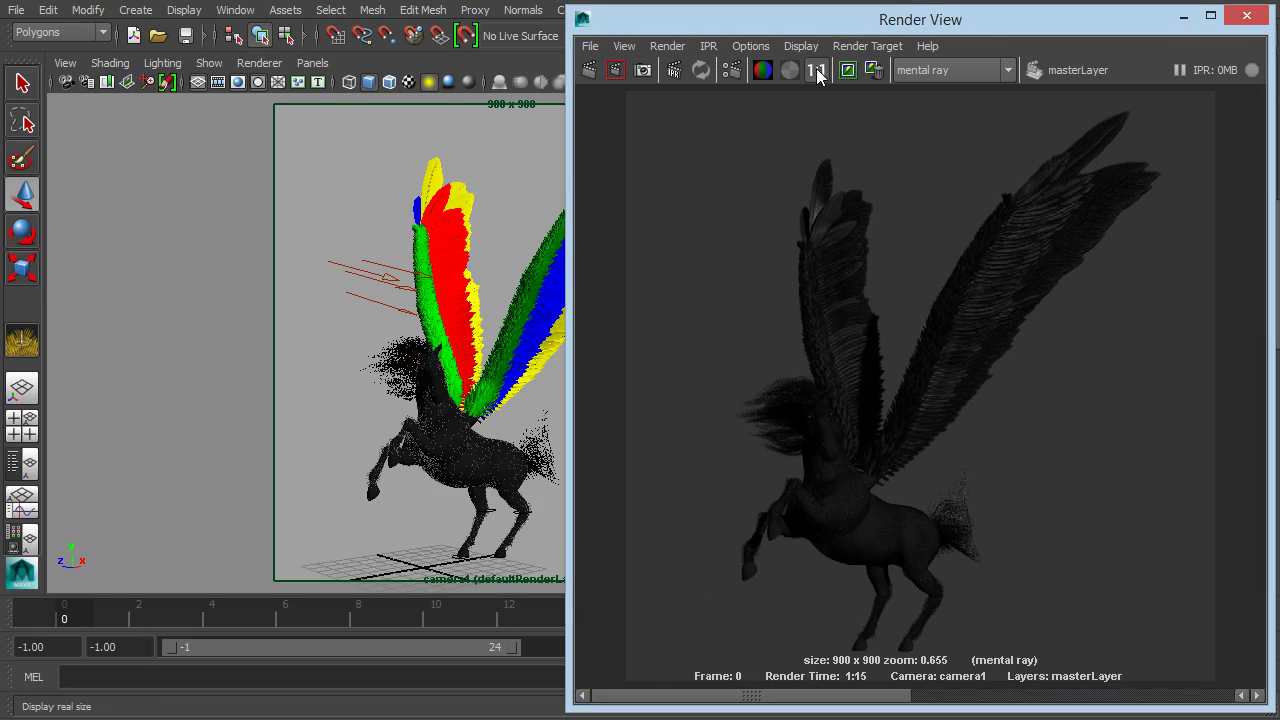
{"action": "right_click_drag", "start_coordinate": [1023, 508], "coordinate": [1176, 297], "text": "alt"}
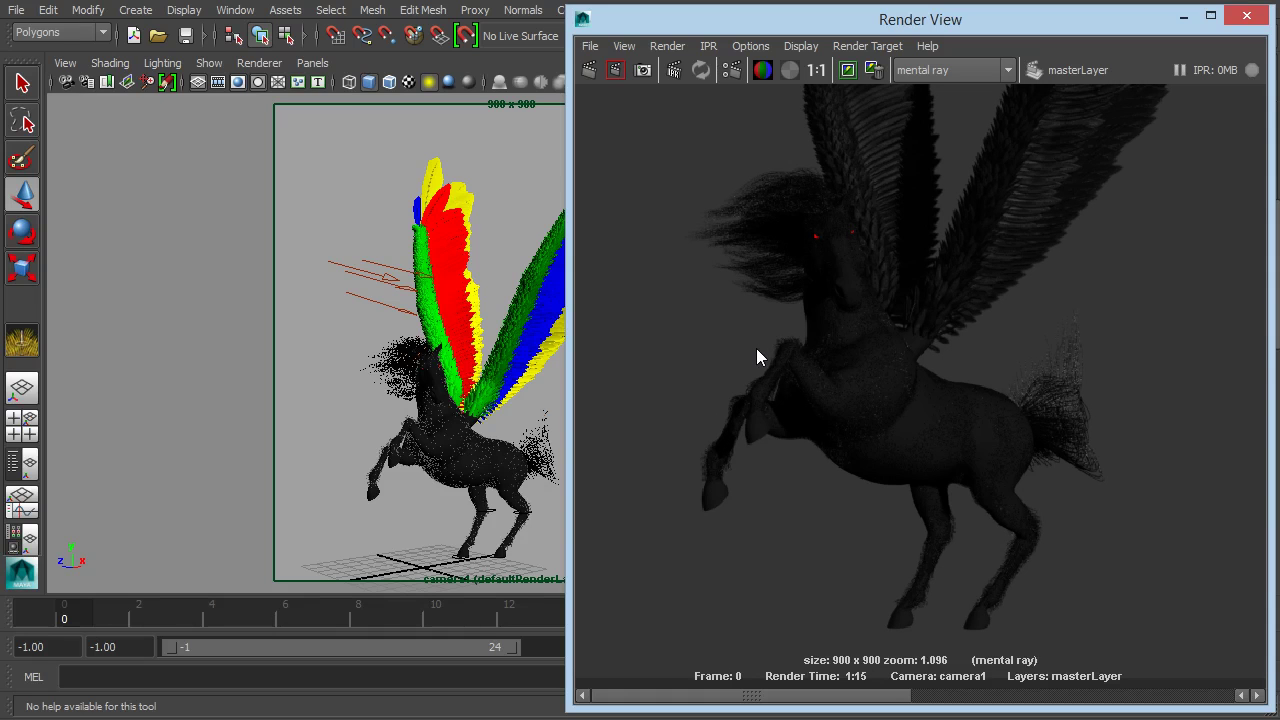
Open the xgen_hair_phen shader's attributes from Hypershade, then close Hypershade.
{"action": "left_click", "coordinate": [1184, 16]}
{"action": "left_click", "coordinate": [235, 10]}
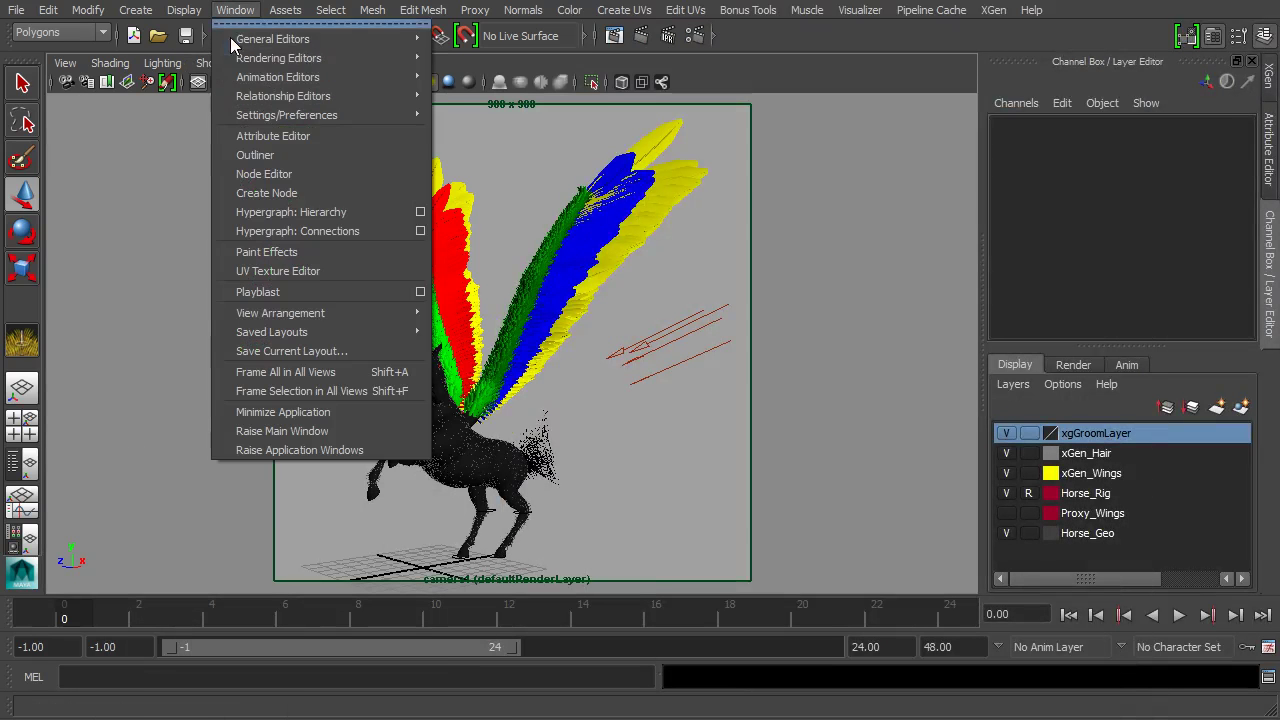
{"action": "mouse_move", "coordinate": [330, 58]}
{"action": "left_click", "coordinate": [490, 107]}
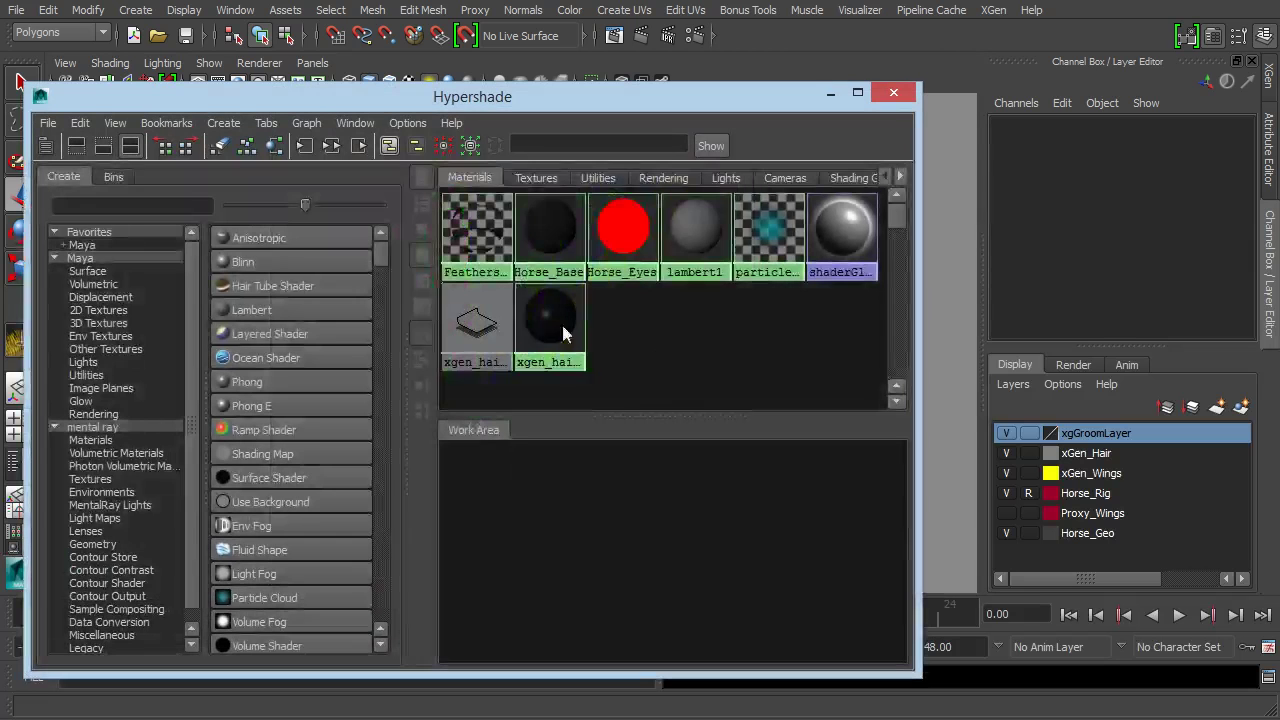
{"action": "double_click", "coordinate": [480, 322]}
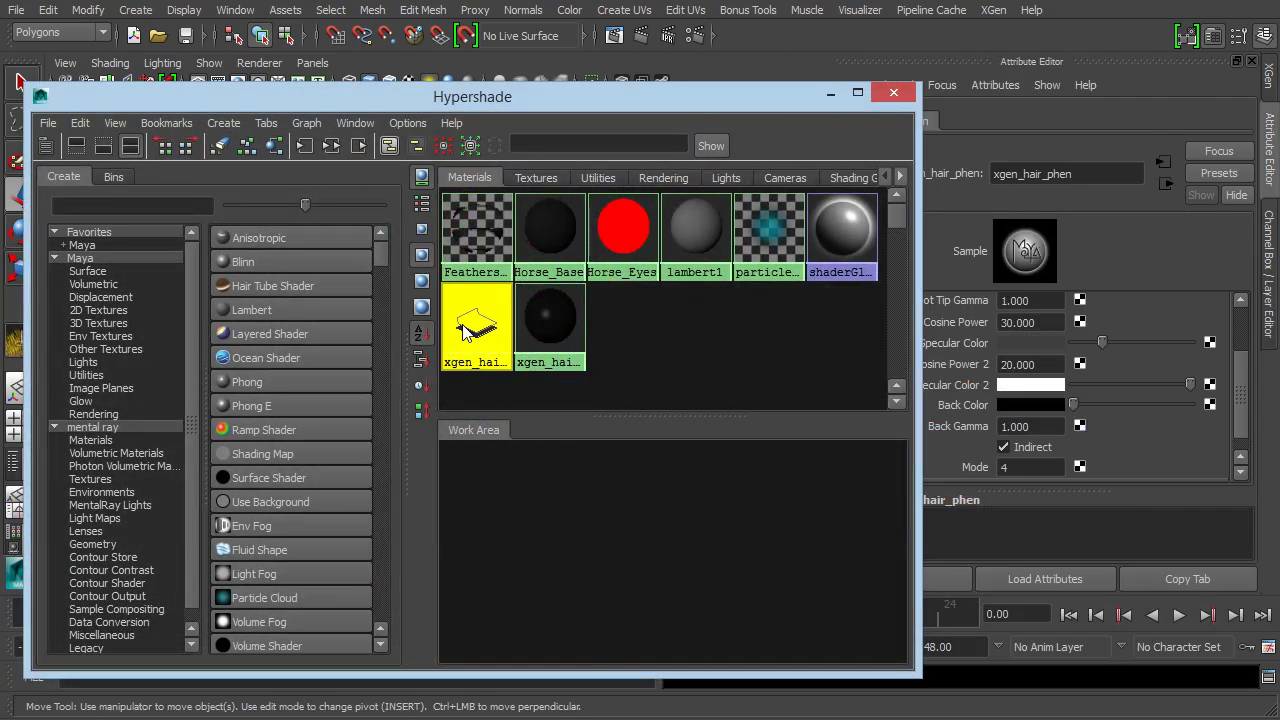
{"action": "left_click", "coordinate": [893, 92]}
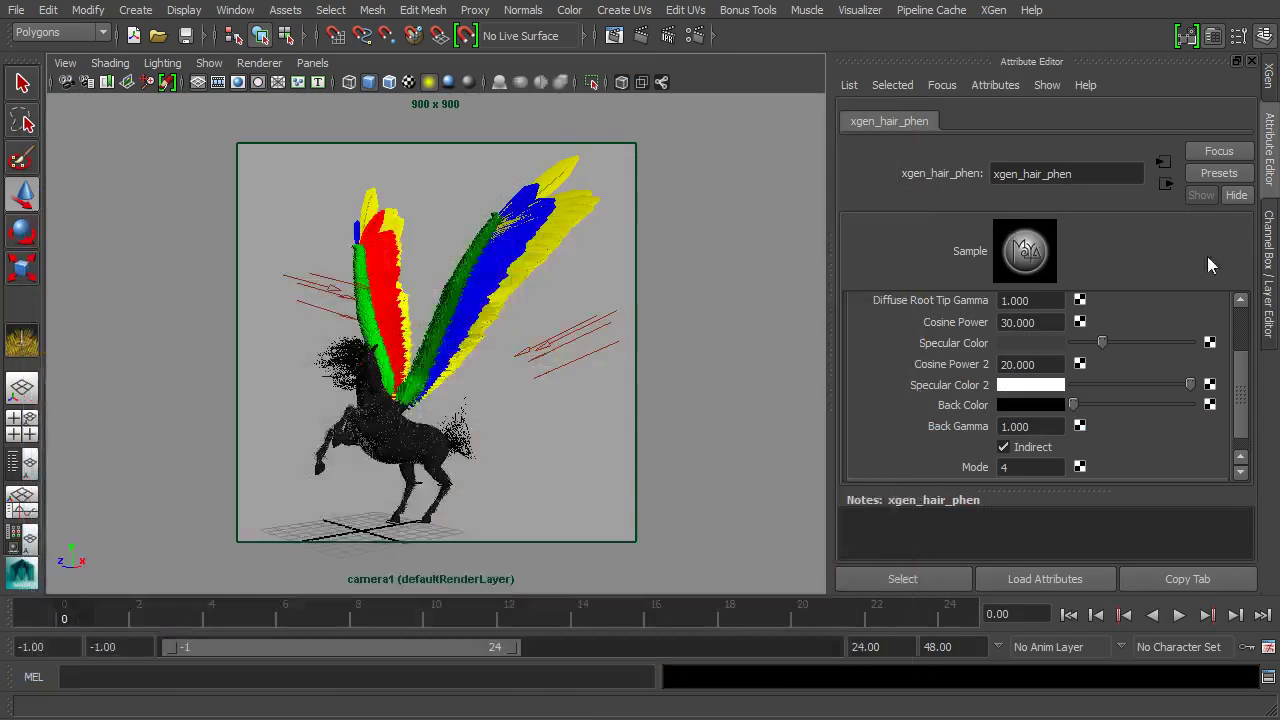
Float the Attribute Editor, set xgen_hair_phen's Back Color to pure red, and expand Lights.
{"action": "left_click", "coordinate": [1236, 61]}
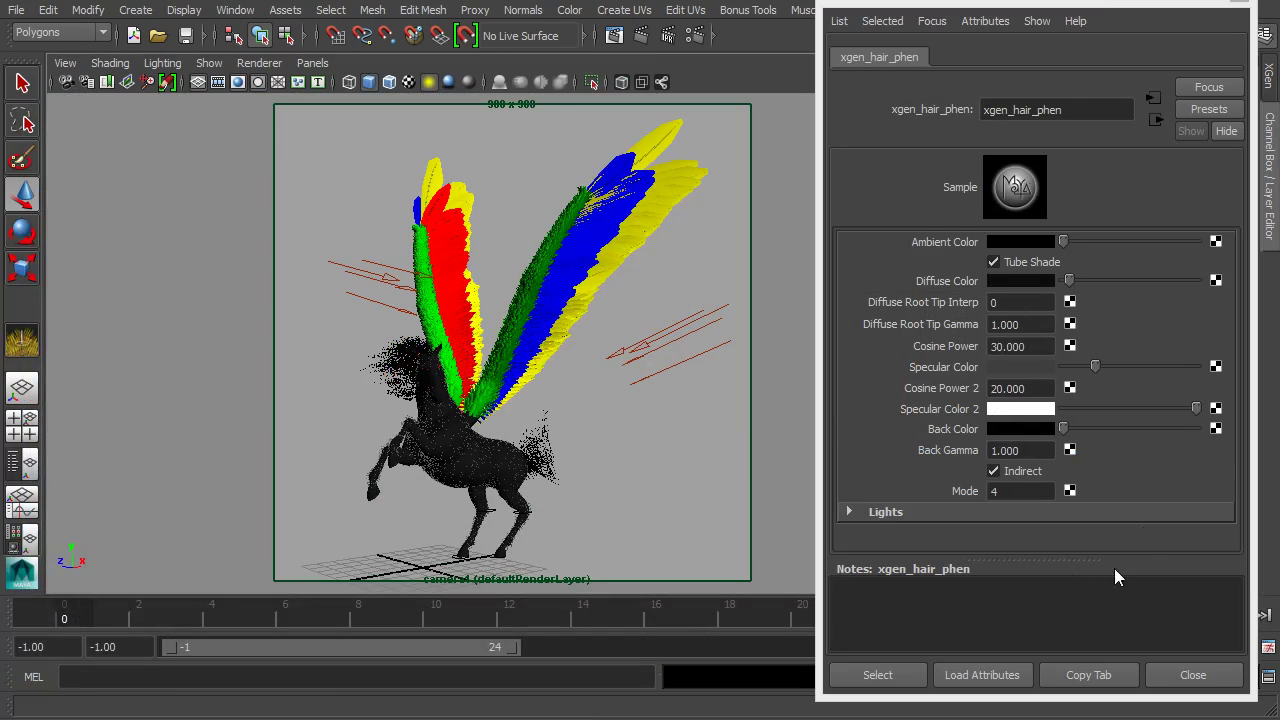
{"action": "left_click_drag", "start_coordinate": [1070, 562], "coordinate": [1072, 629]}
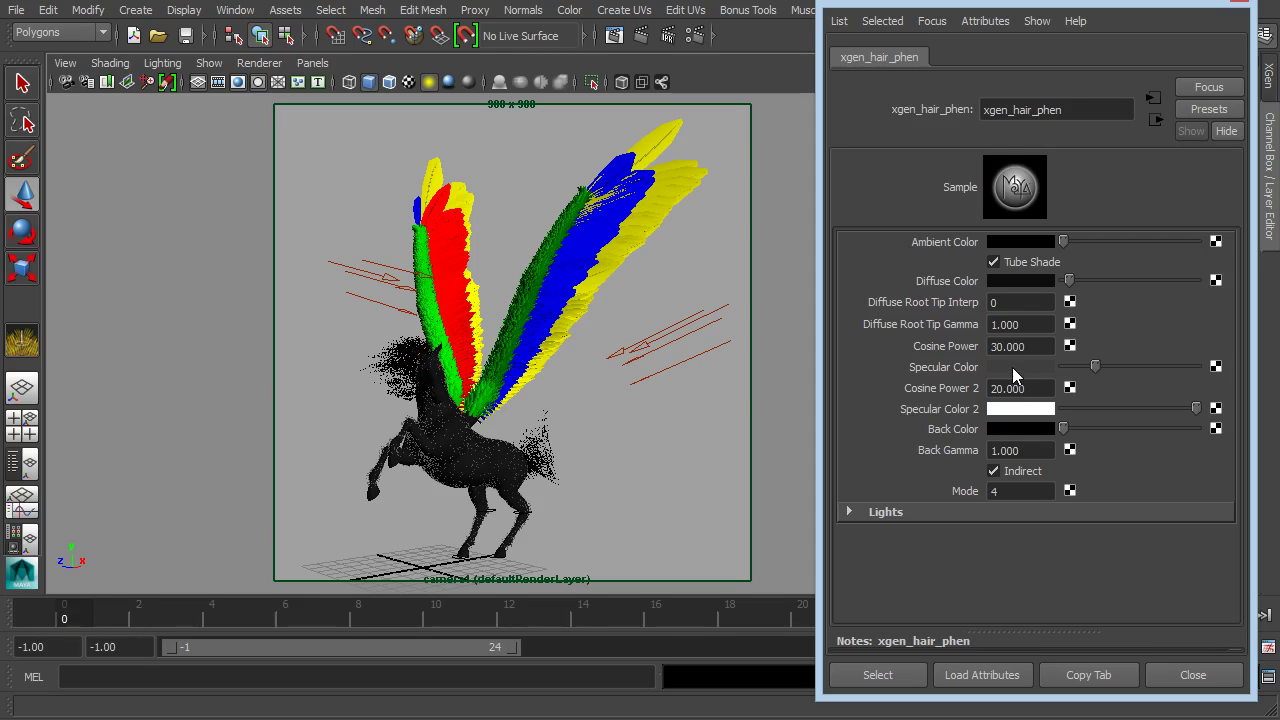
{"action": "left_click", "coordinate": [1029, 433]}
{"action": "left_click", "coordinate": [952, 380]}
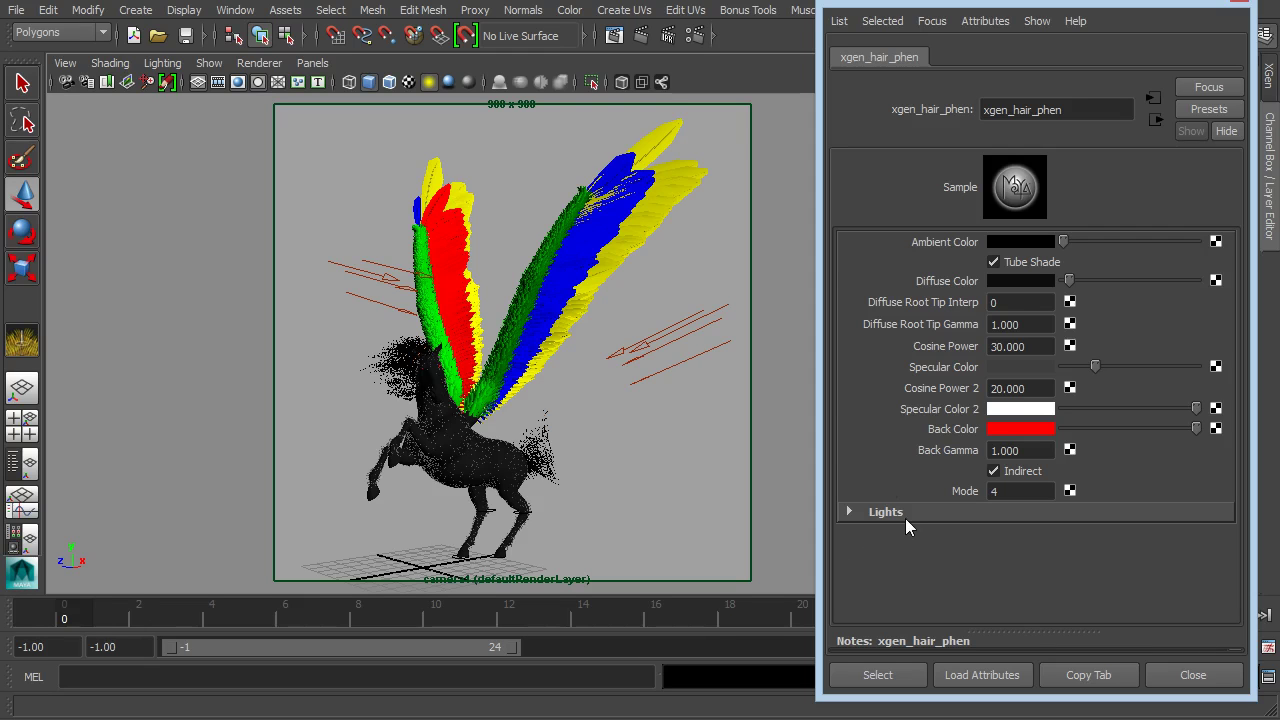
{"action": "left_click", "coordinate": [907, 519]}
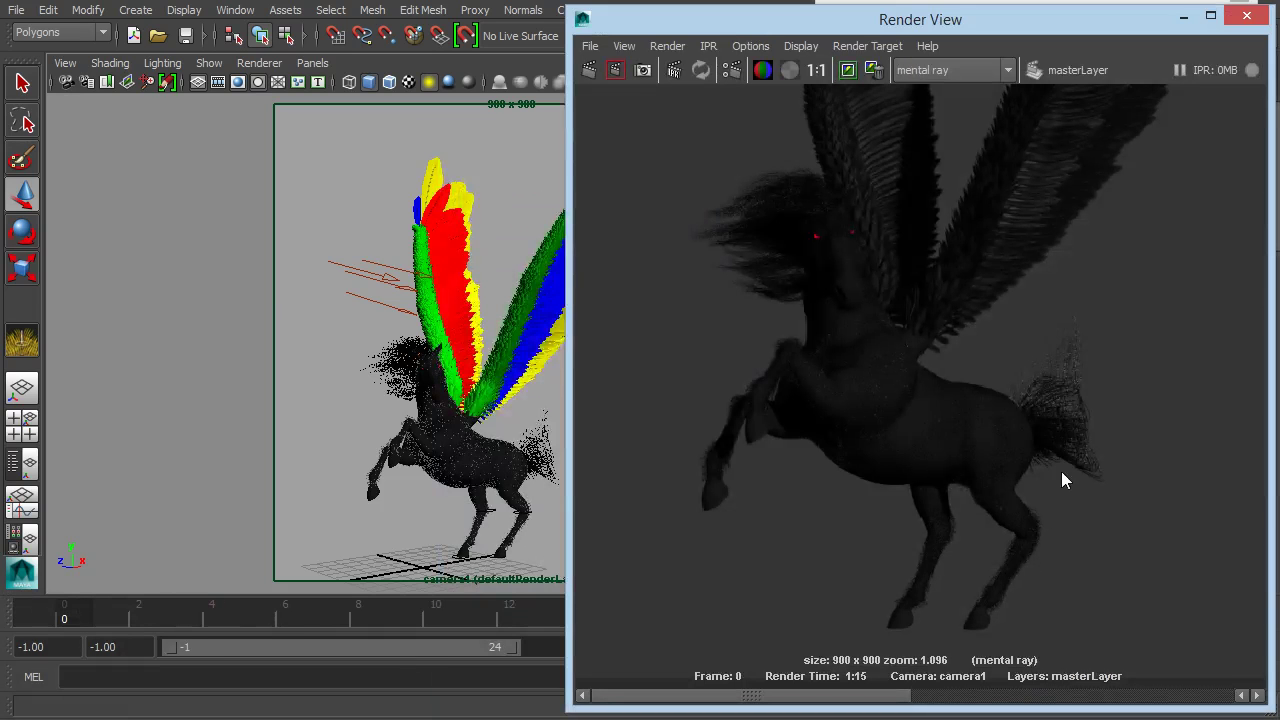
Fit the red-rimmed render, then view it at 100% panned to the upper body.
{"action": "right_click_drag", "start_coordinate": [872, 153], "coordinate": [1043, 183]}
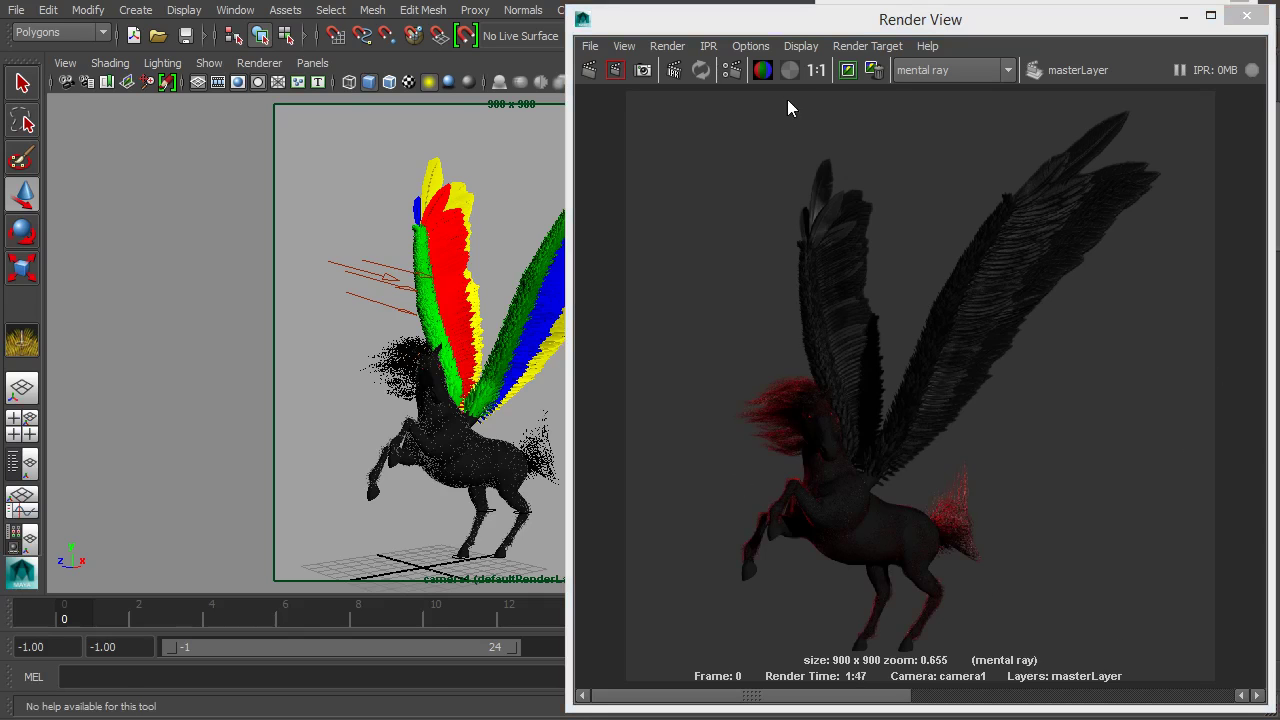
{"action": "left_click", "coordinate": [816, 70]}
{"action": "middle_click_drag", "start_coordinate": [1072, 515], "coordinate": [1139, 336], "text": "alt"}
Compare against the earlier render in the image history, then bring up xgen_hair_phen's attributes.
{"action": "left_click", "coordinate": [1208, 695]}
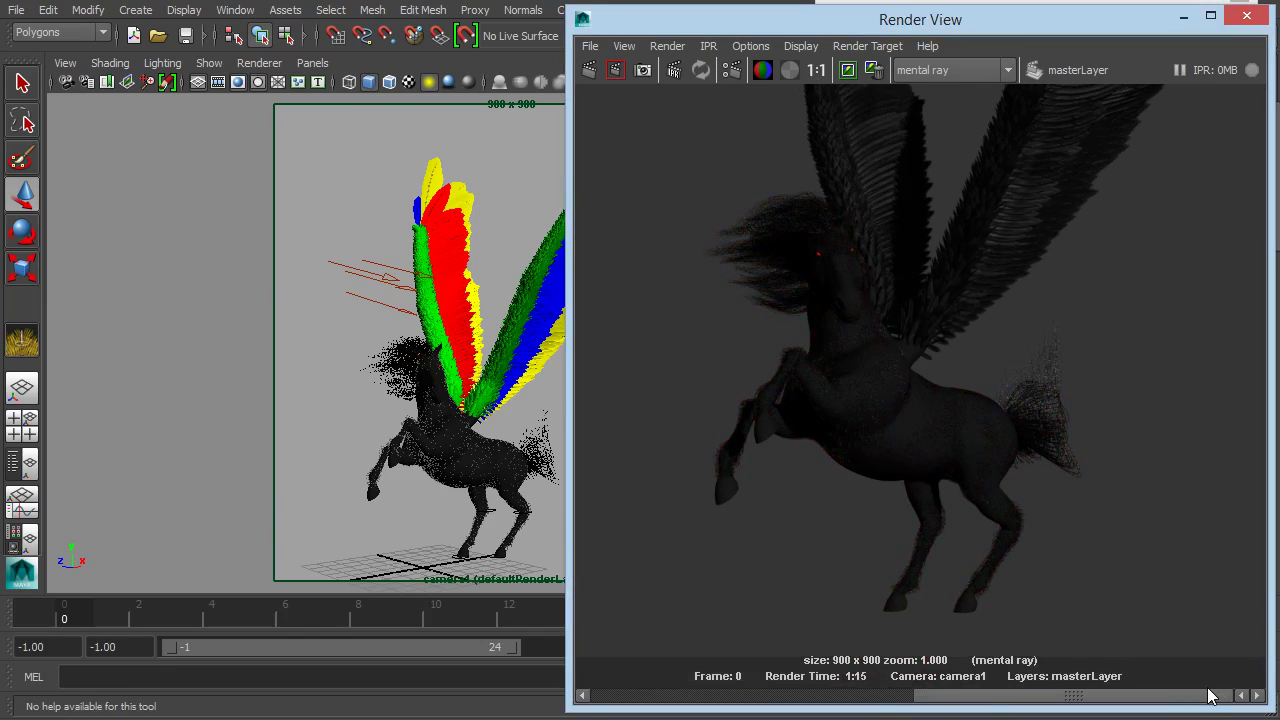
{"action": "left_click_drag", "start_coordinate": [1181, 695], "coordinate": [797, 697]}
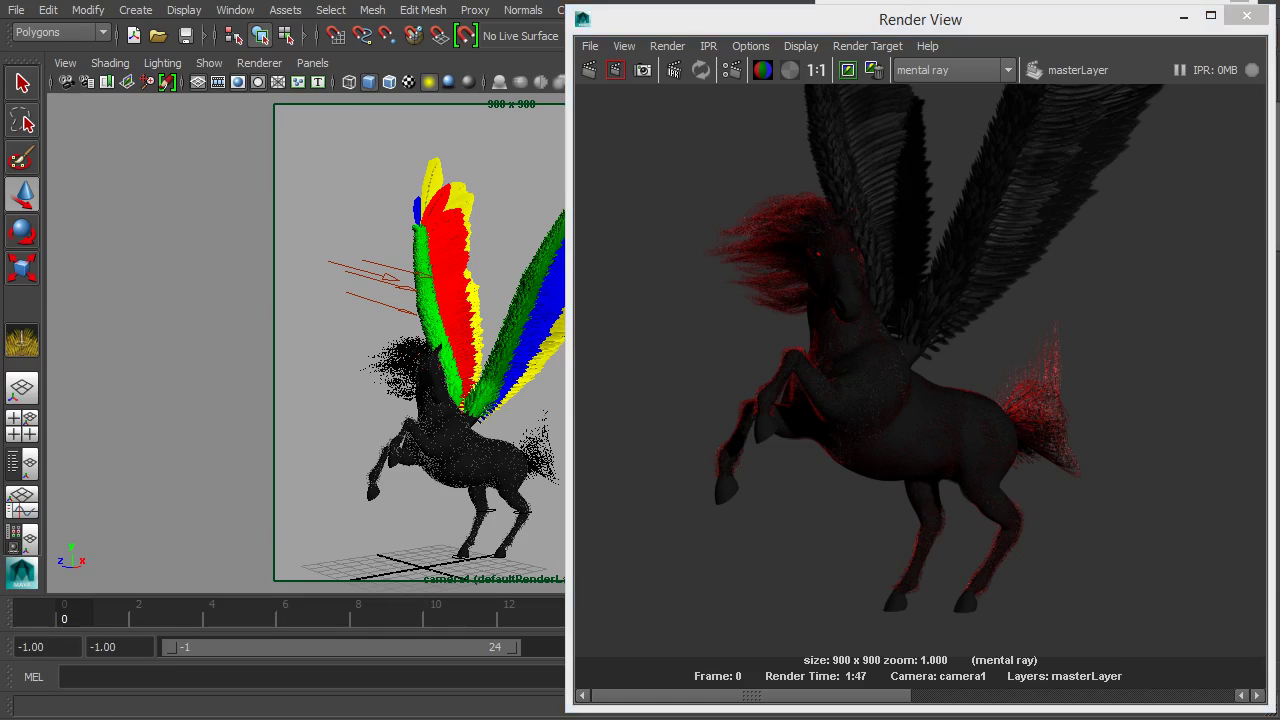
{"action": "left_click", "coordinate": [831, 22]}
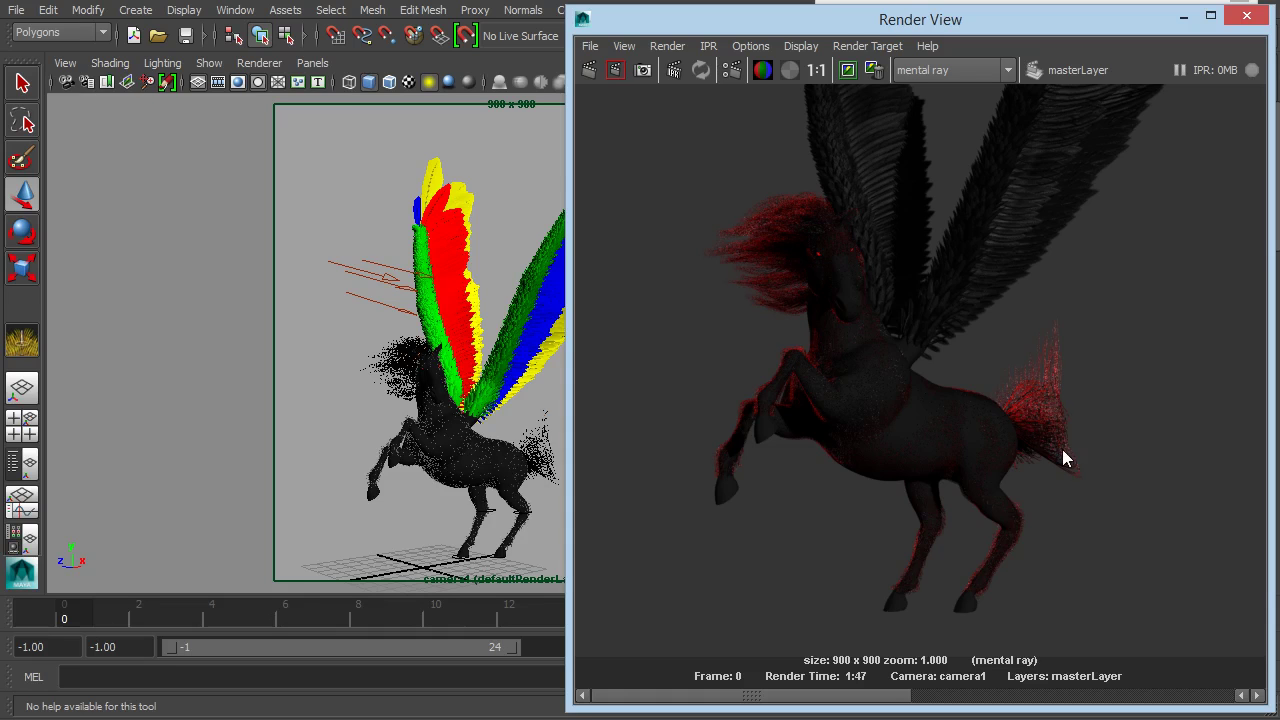
{"action": "left_click", "coordinate": [1137, 3]}
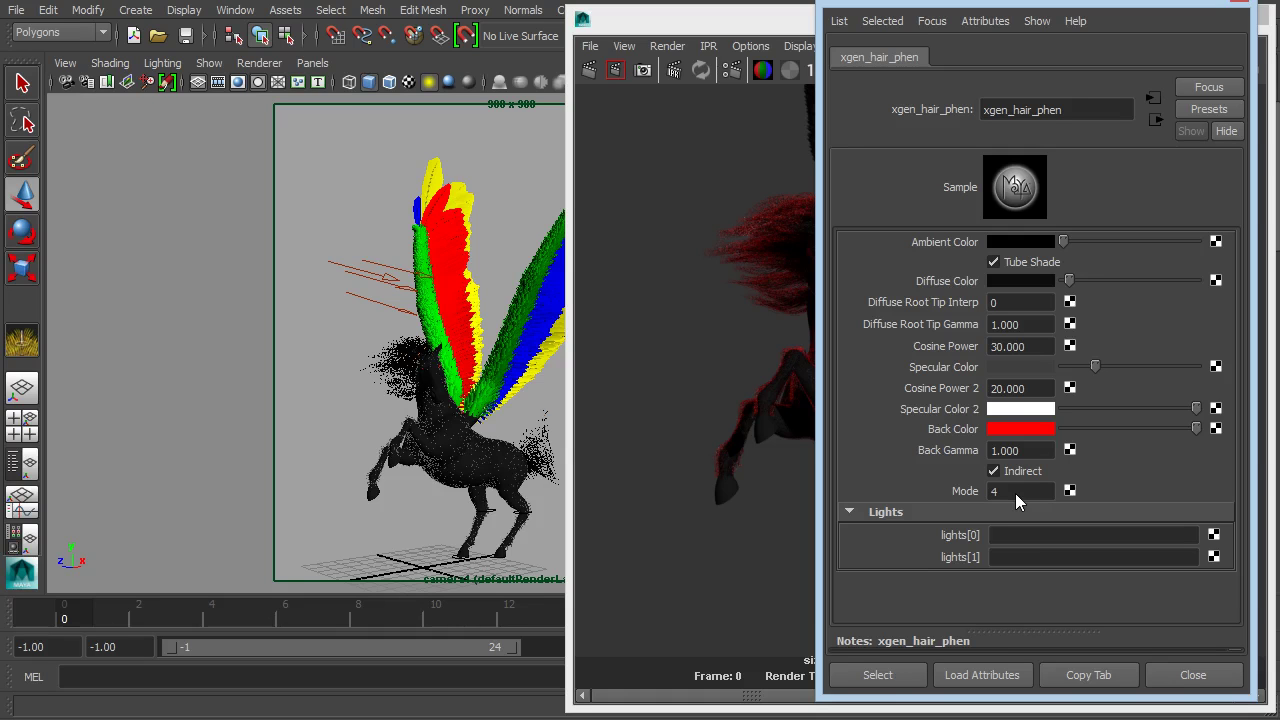
Bring back the Render View showing the red-rimmed pegasus render that took 1:47.
{"action": "left_click", "coordinate": [738, 18]}
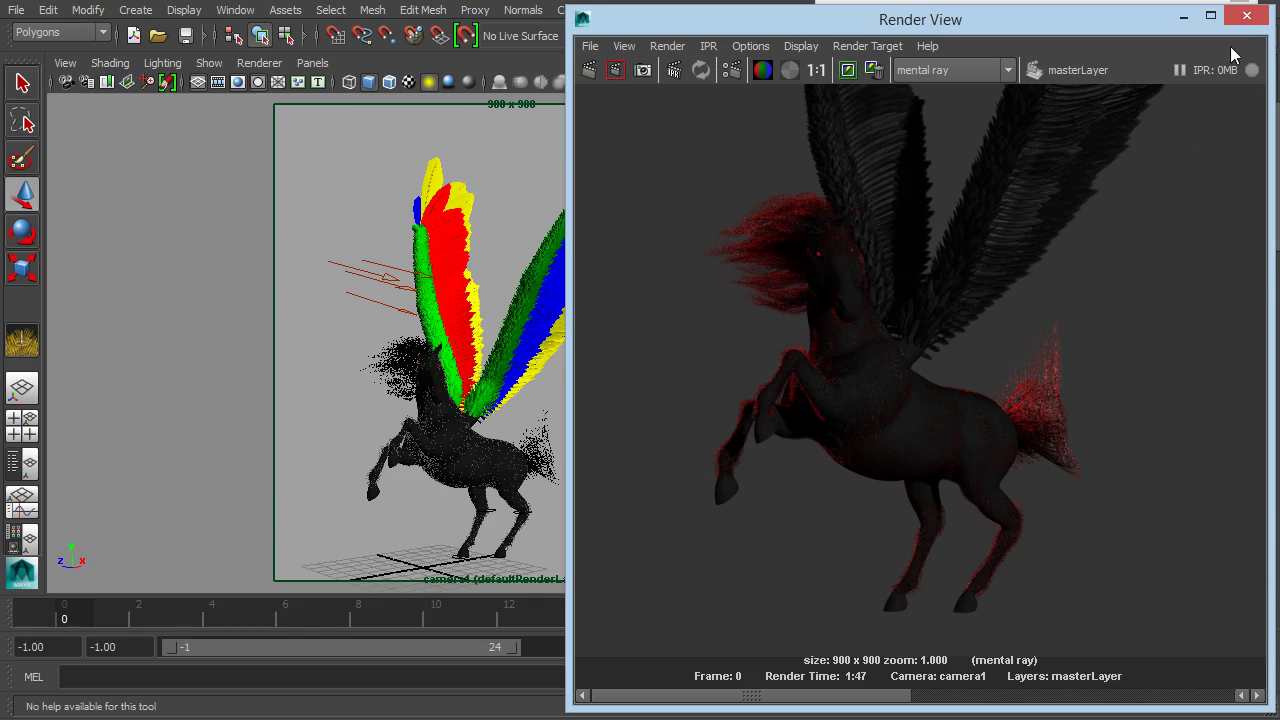
Close the Render View and floating Attribute Editor, showing the XGen editor on Horse_Hair.
{"action": "left_click", "coordinate": [1247, 16]}
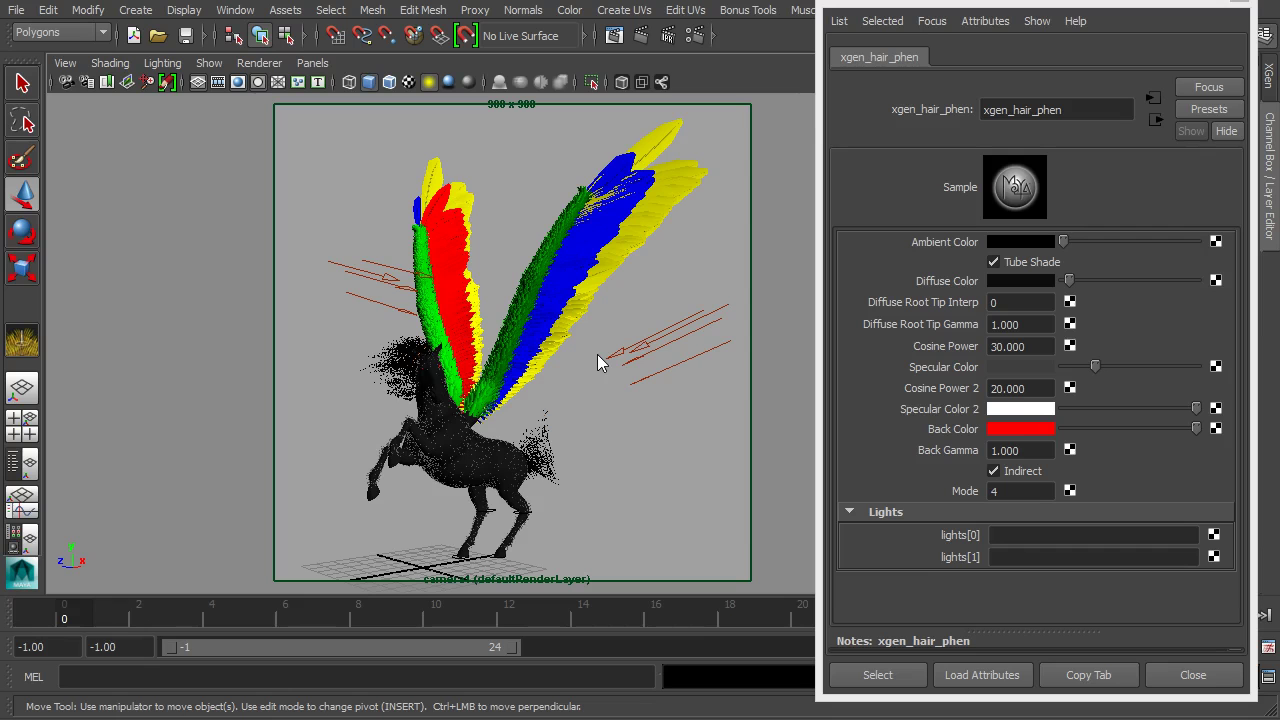
{"action": "left_click", "coordinate": [1240, 6]}
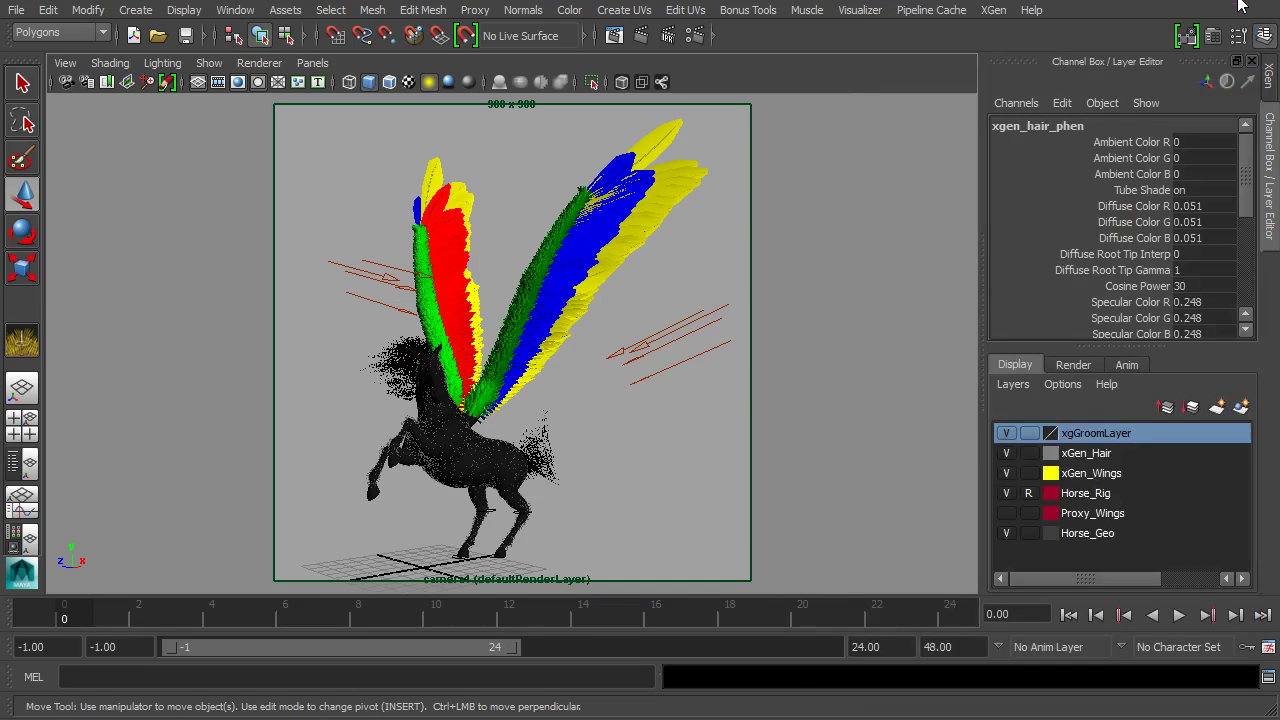
{"action": "left_click", "coordinate": [1272, 84]}
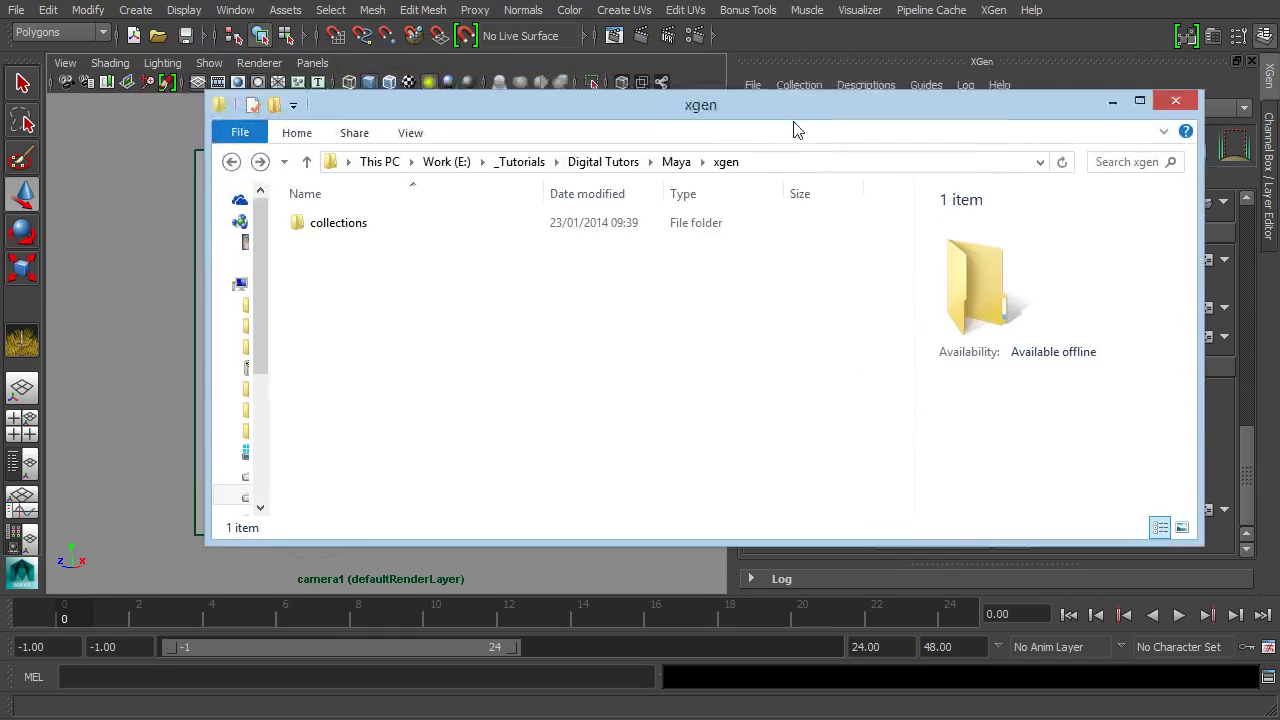
Move the xgen folder window lower, enter collections, and open the Horse_Fur collection.
{"action": "left_click_drag", "start_coordinate": [794, 129], "coordinate": [791, 177]}
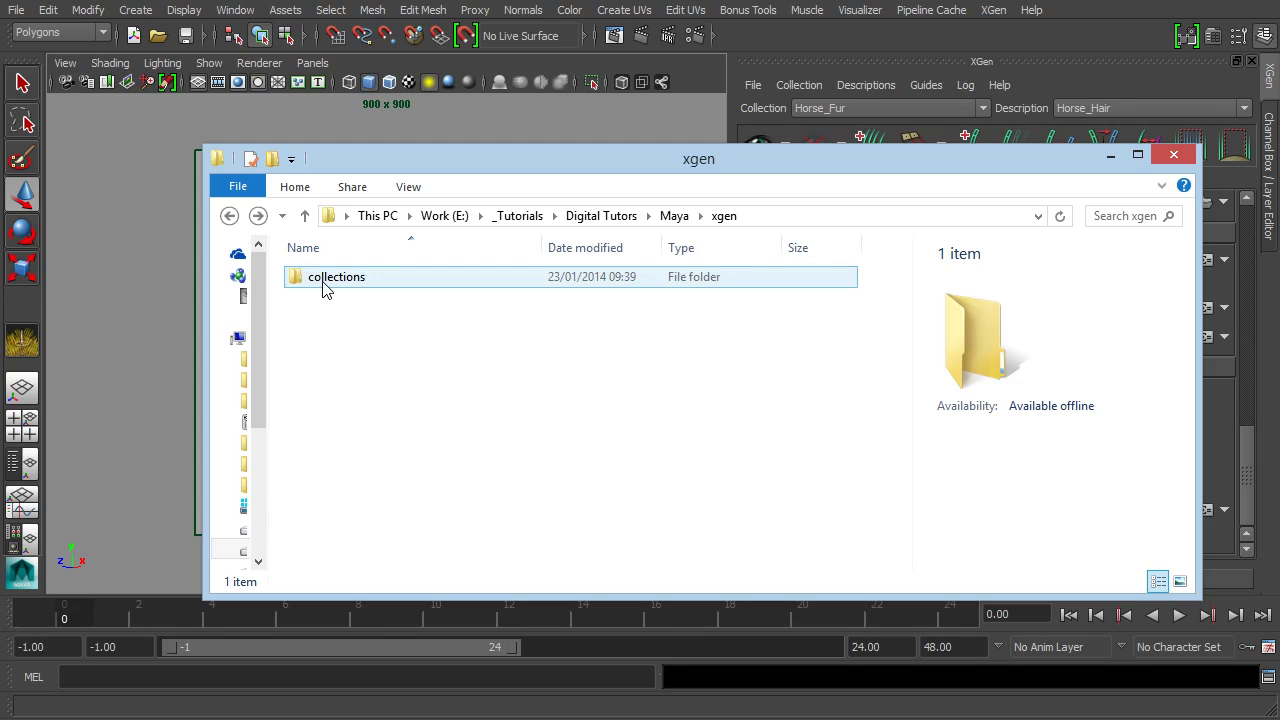
{"action": "double_click", "coordinate": [364, 284]}
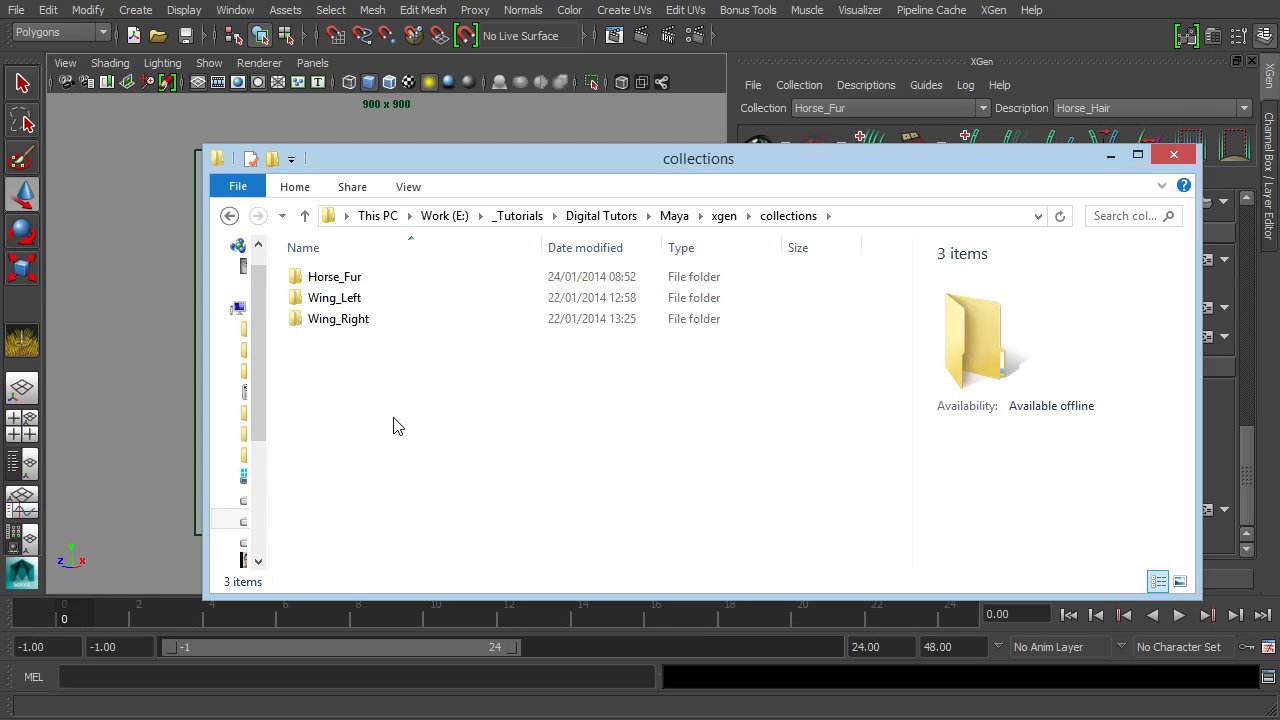
{"action": "left_click", "coordinate": [357, 319]}
{"action": "left_click", "coordinate": [357, 298]}
{"action": "left_click", "coordinate": [364, 277]}
{"action": "left_click", "coordinate": [368, 318]}
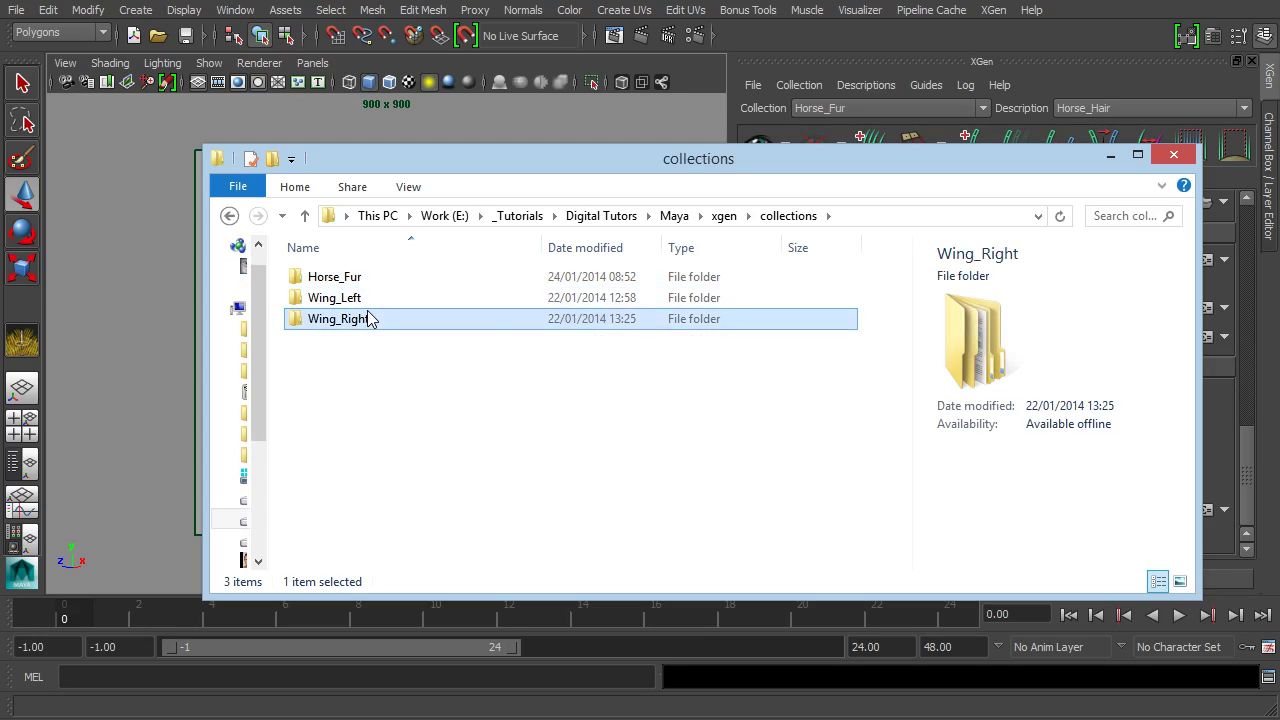
{"action": "double_click", "coordinate": [377, 279]}
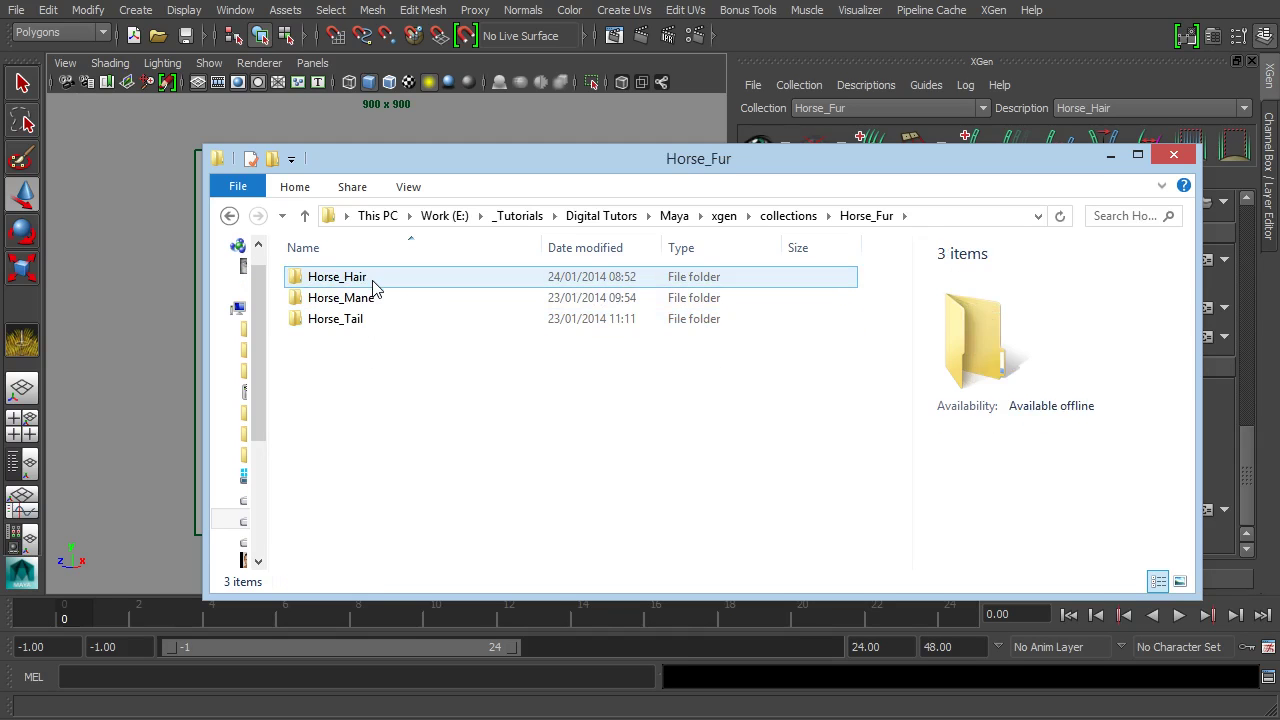
Browse Horse_Hair > groom > bend to see Horse_Main.ptx, then return to Horse_Fur.
{"action": "left_click", "coordinate": [371, 279]}
{"action": "double_click", "coordinate": [371, 279]}
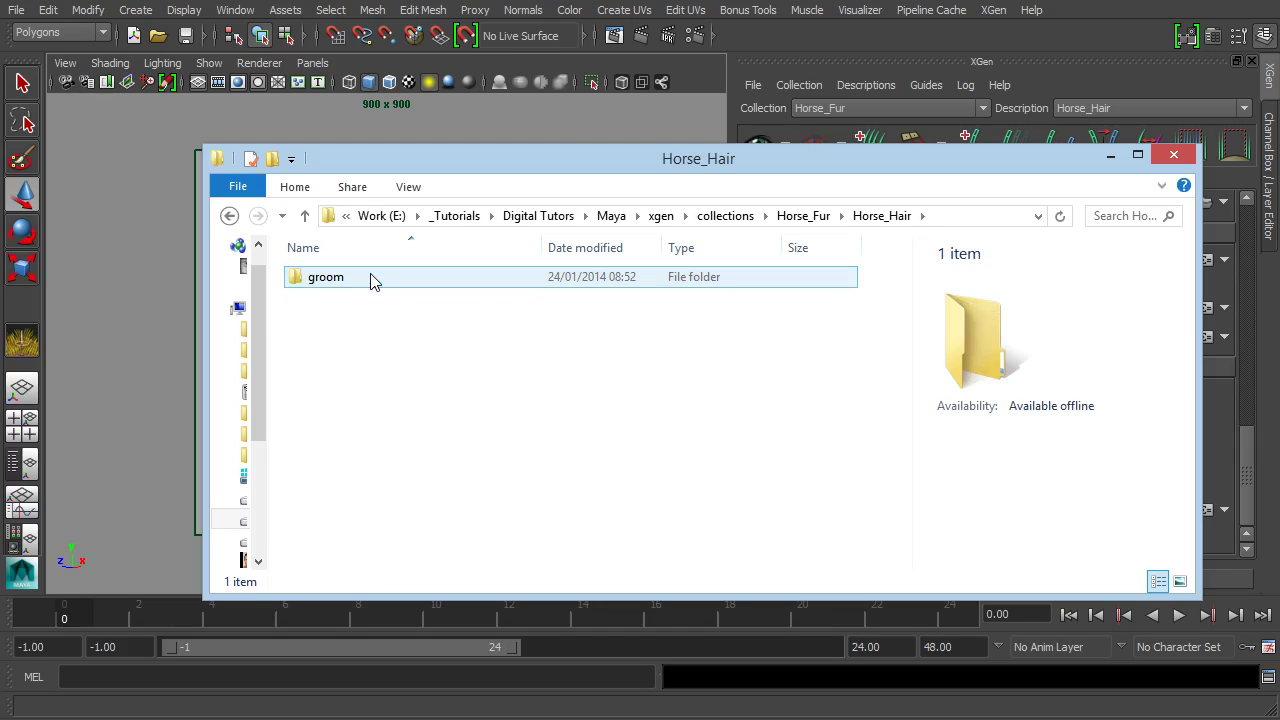
{"action": "double_click", "coordinate": [314, 285]}
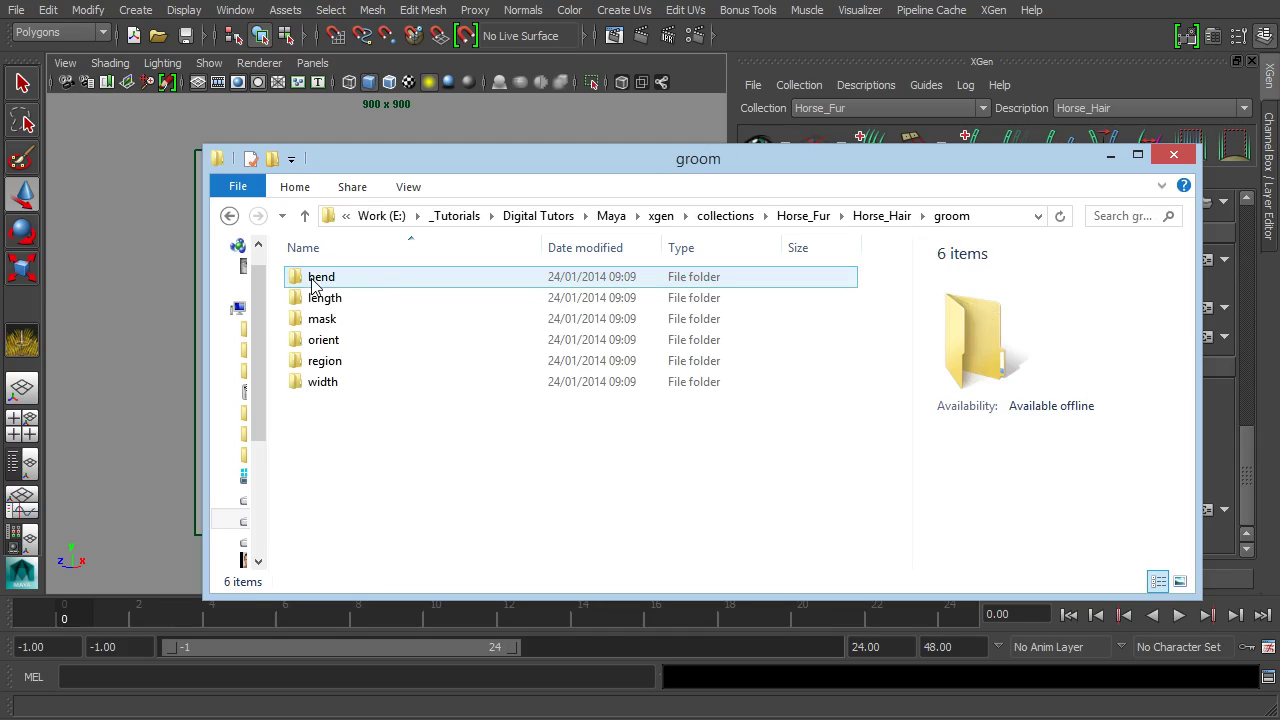
{"action": "double_click", "coordinate": [371, 283]}
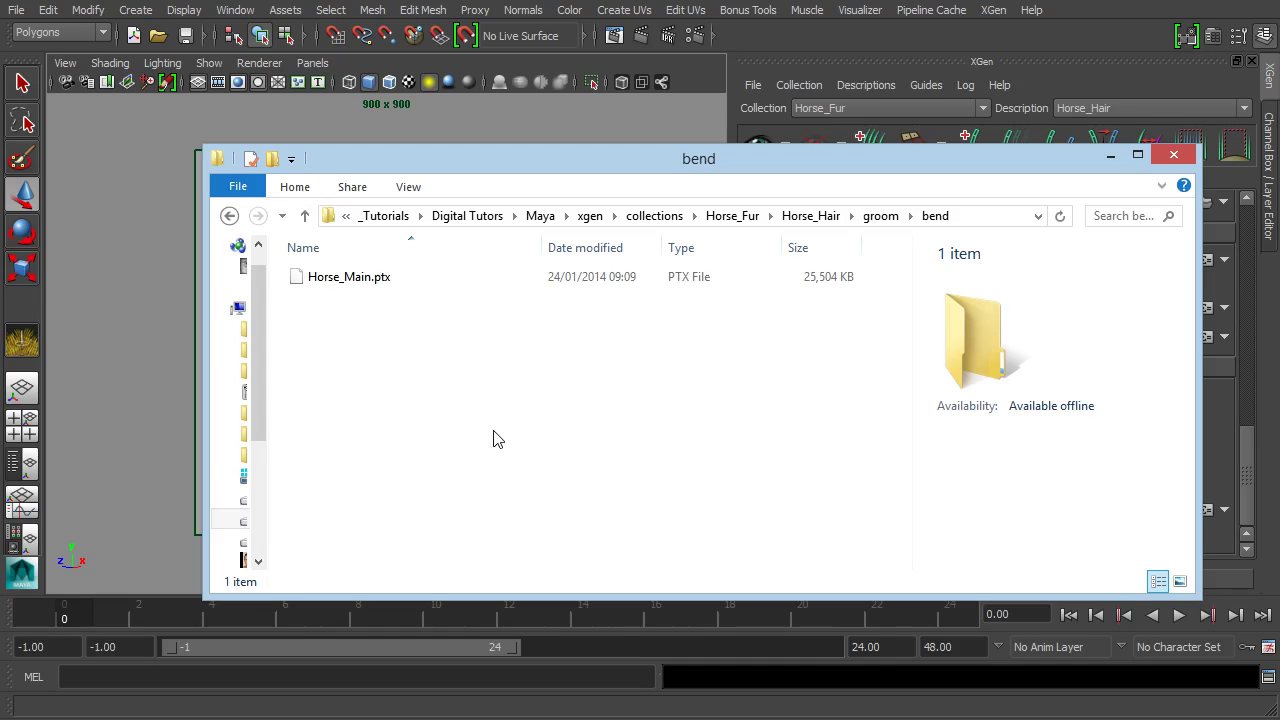
{"action": "left_click", "coordinate": [745, 217]}
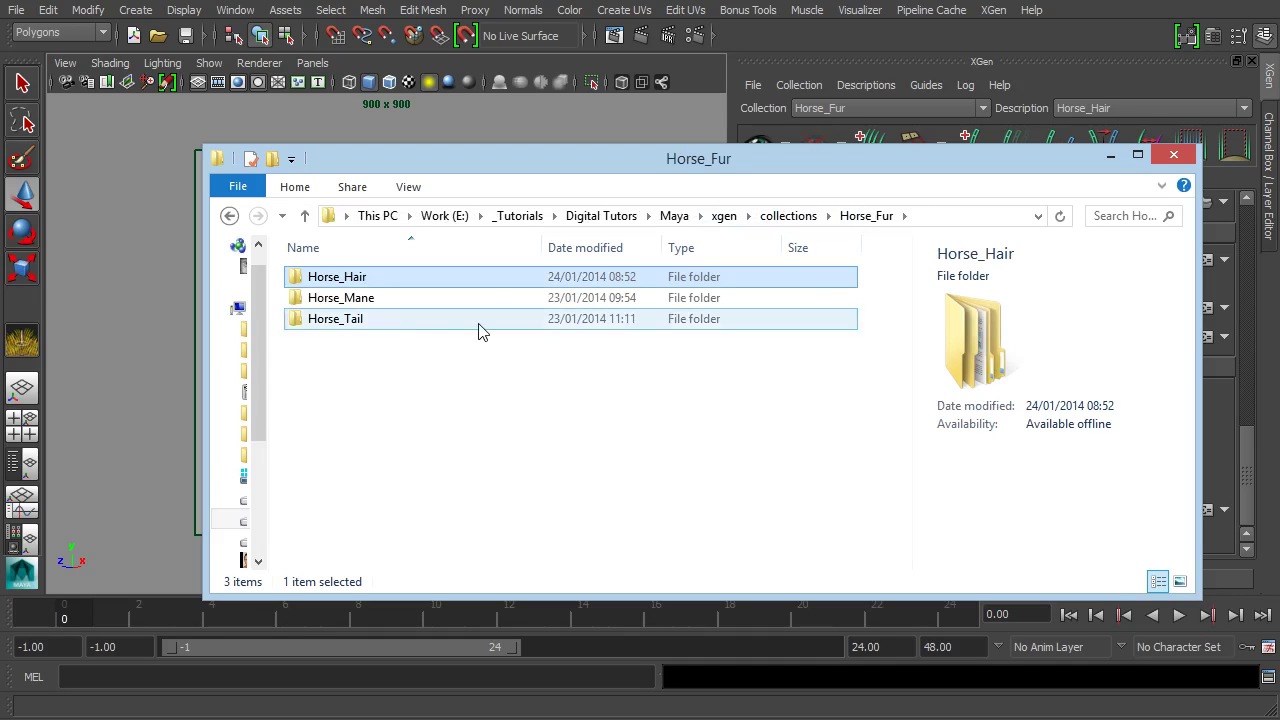
Minimize Explorer, glance at XGen's Collection menu, then move to the File menu.
{"action": "left_click", "coordinate": [1110, 156]}
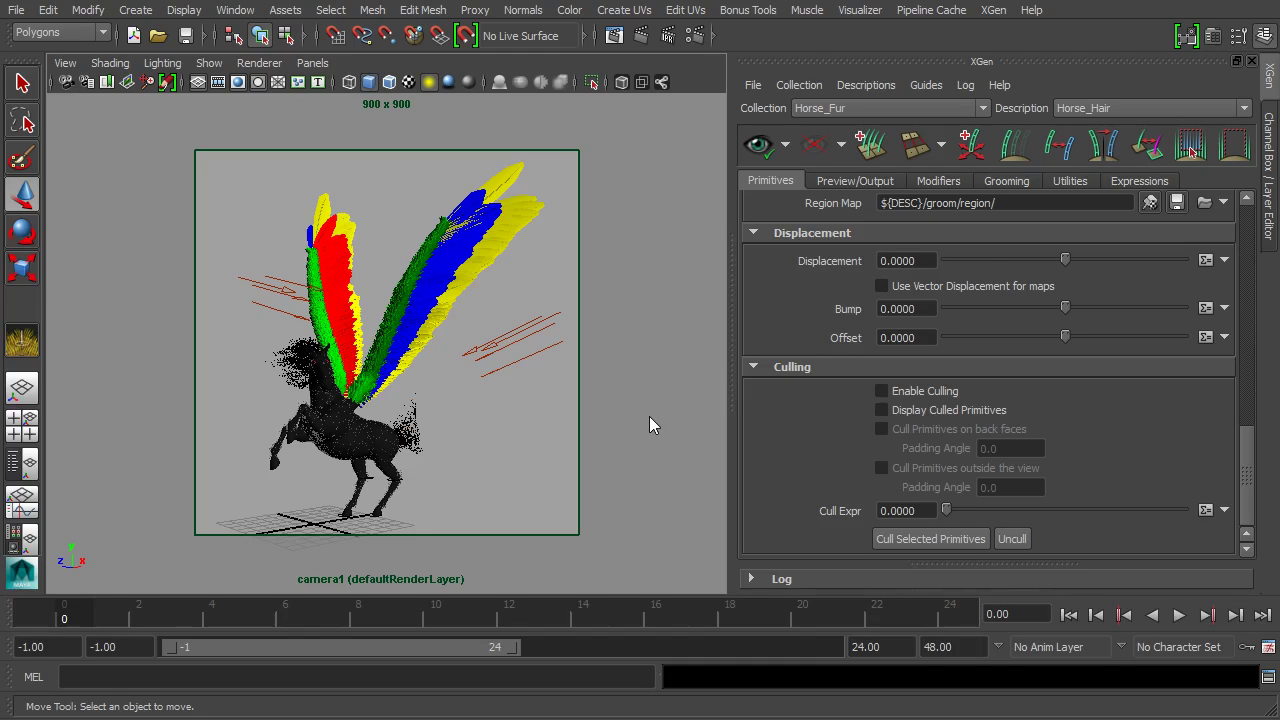
{"action": "left_click", "coordinate": [797, 88]}
{"action": "mouse_move", "coordinate": [744, 84]}
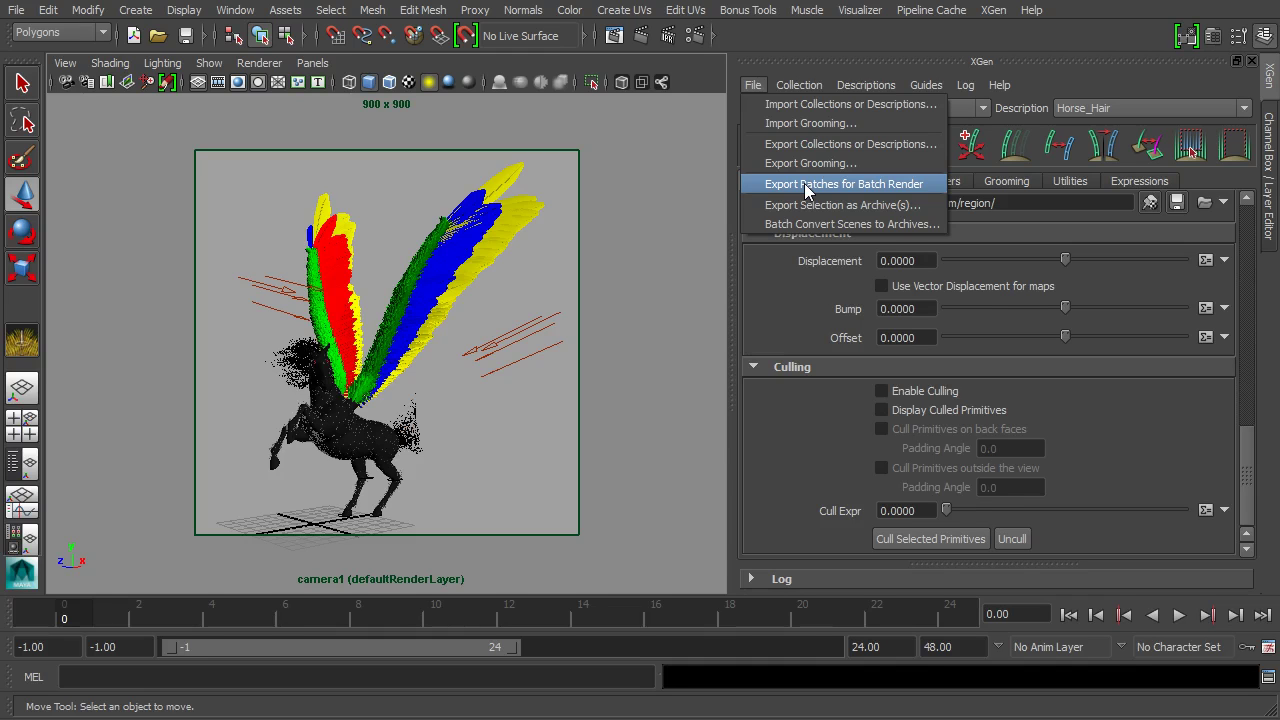
Close the XGen File menu without exporting patches for batch render.
{"action": "left_click", "coordinate": [783, 431]}
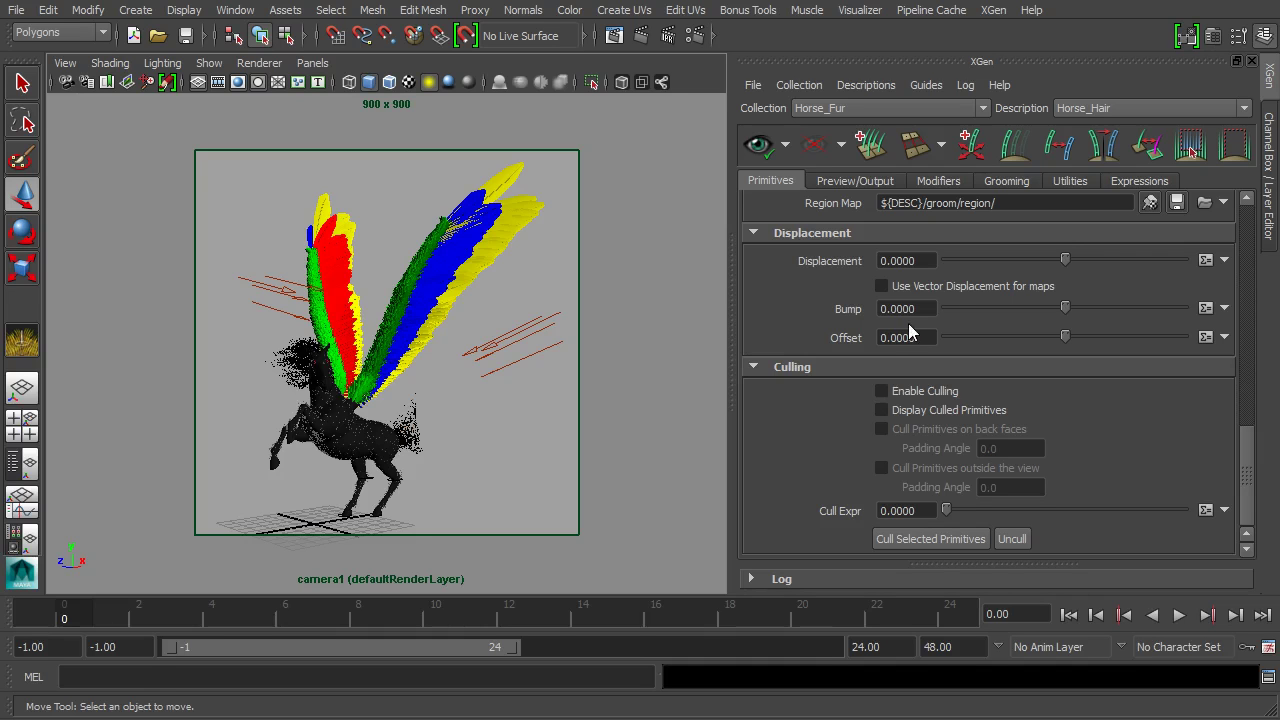
On Preview/Output, keep Output as Render and set mental ray Render Mode to Batch Render.
{"action": "left_click", "coordinate": [846, 183]}
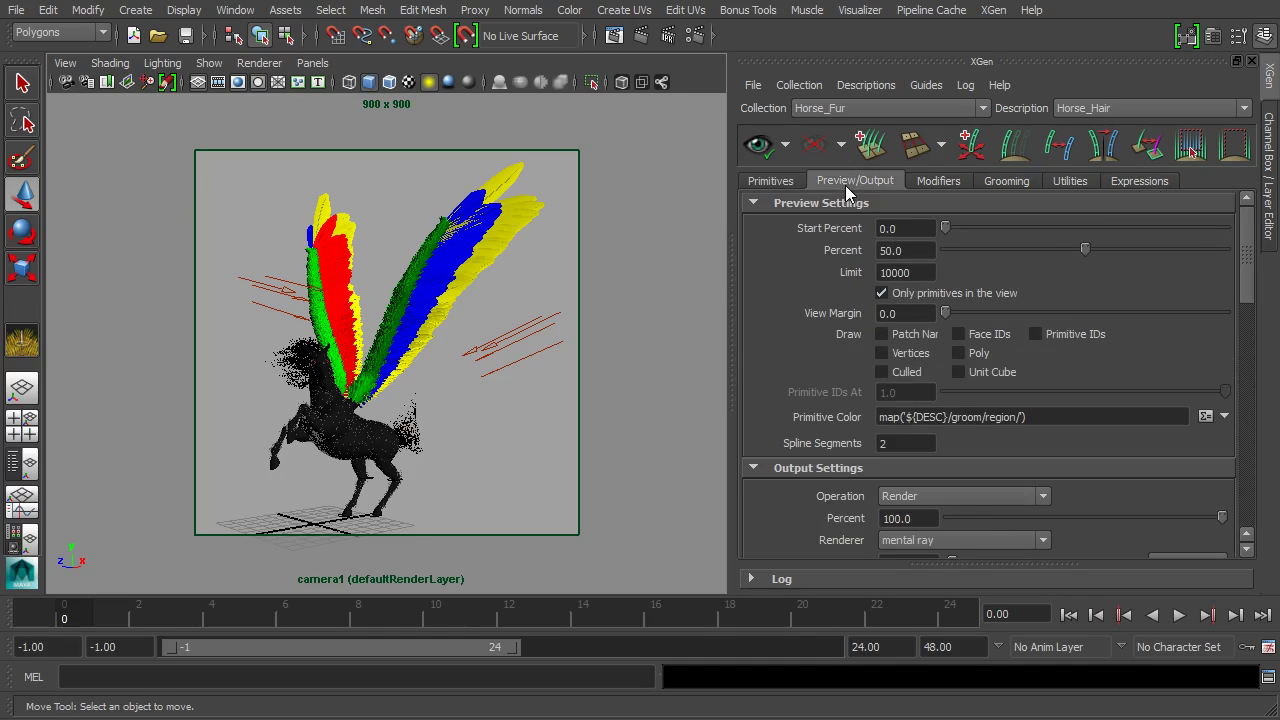
{"action": "scroll", "coordinate": [796, 347], "scroll_direction": "down", "scroll_amount": 4}
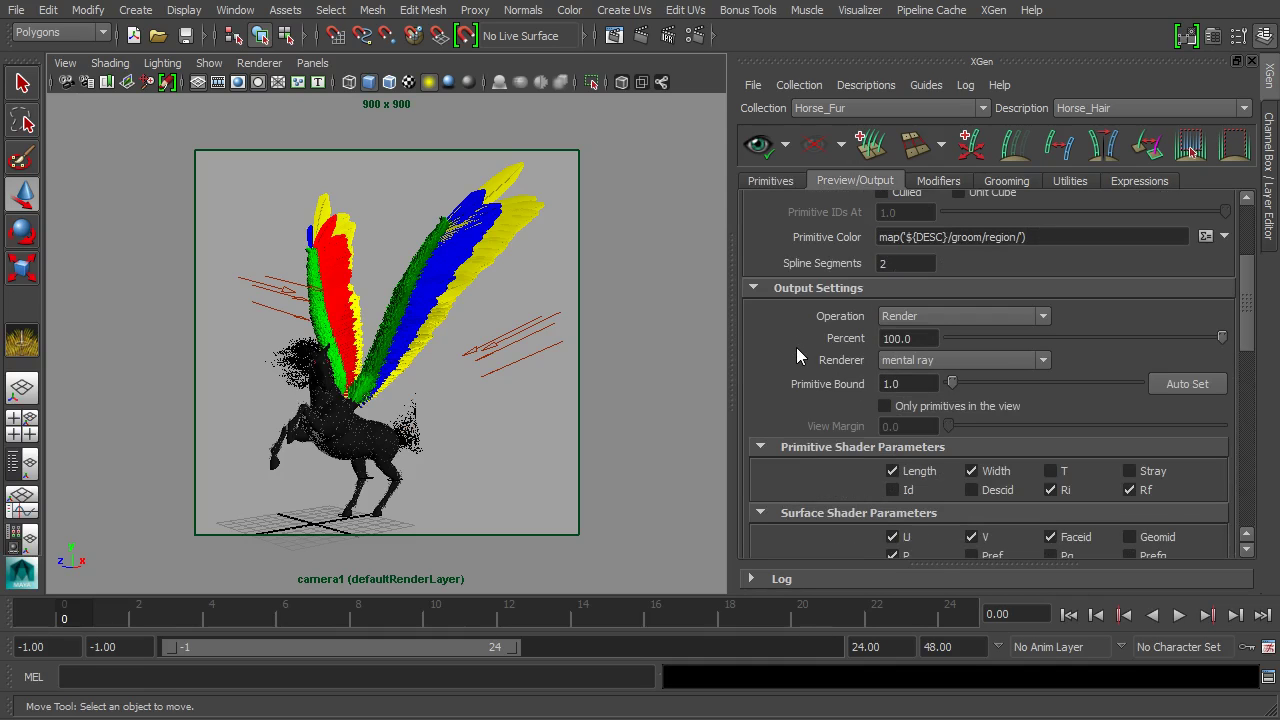
{"action": "left_click", "coordinate": [927, 324]}
{"action": "left_click", "coordinate": [793, 321]}
{"action": "scroll", "coordinate": [785, 350], "scroll_direction": "down", "scroll_amount": 8}
{"action": "scroll", "coordinate": [789, 356], "scroll_direction": "down", "scroll_amount": 1}
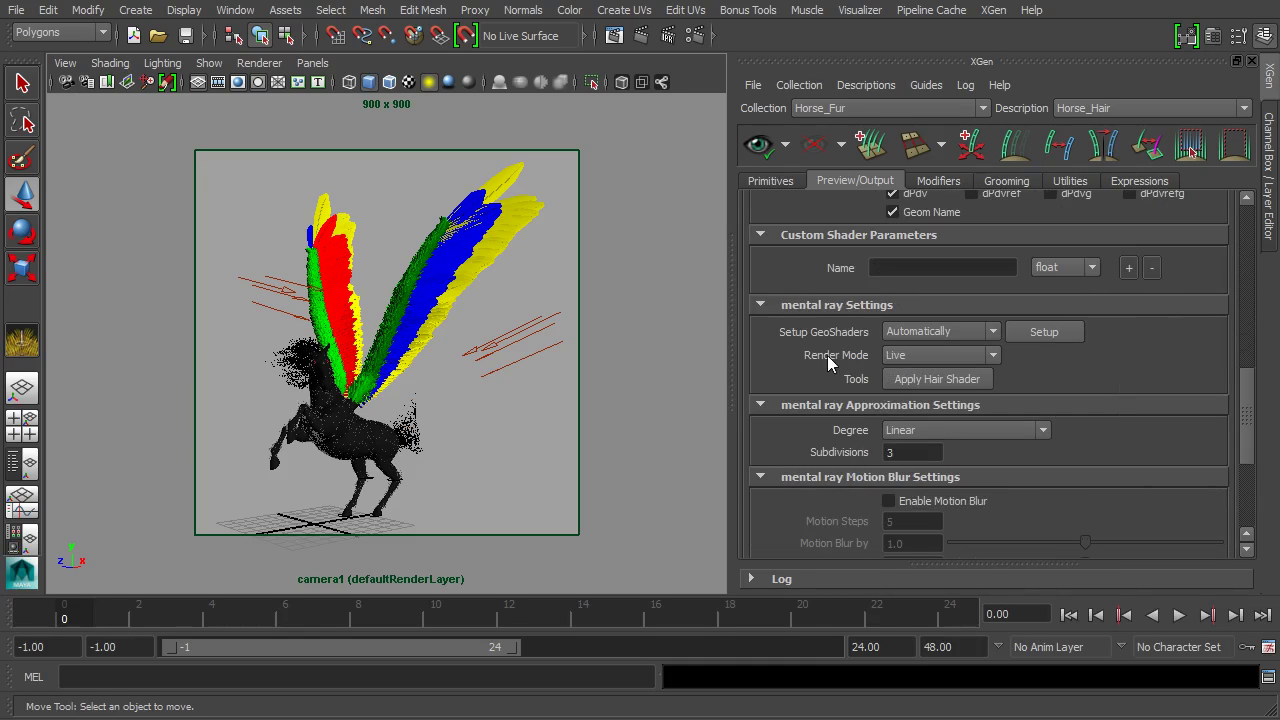
{"action": "left_click", "coordinate": [992, 358]}
{"action": "left_click", "coordinate": [927, 385]}
Switch back to the Horse_Hair Primitives tab and briefly open and close the Collection menu.
{"action": "left_click", "coordinate": [772, 183]}
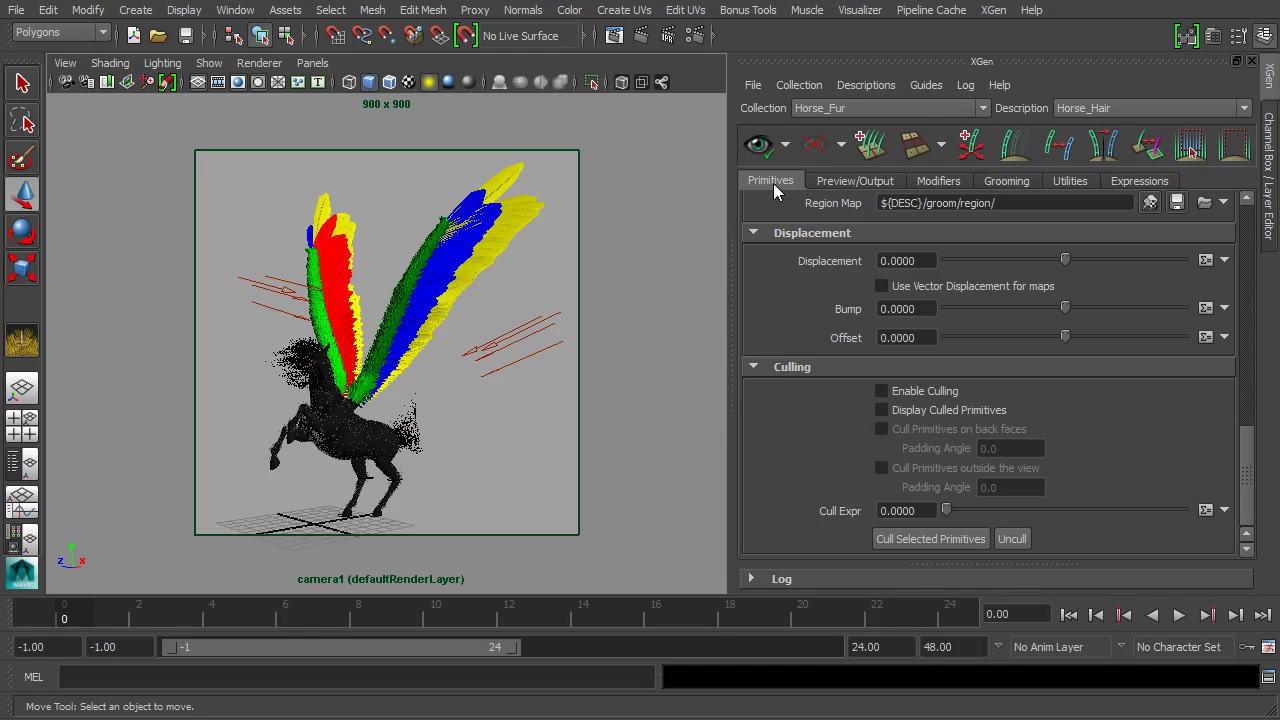
{"action": "left_click", "coordinate": [800, 86]}
{"action": "left_click", "coordinate": [638, 163]}
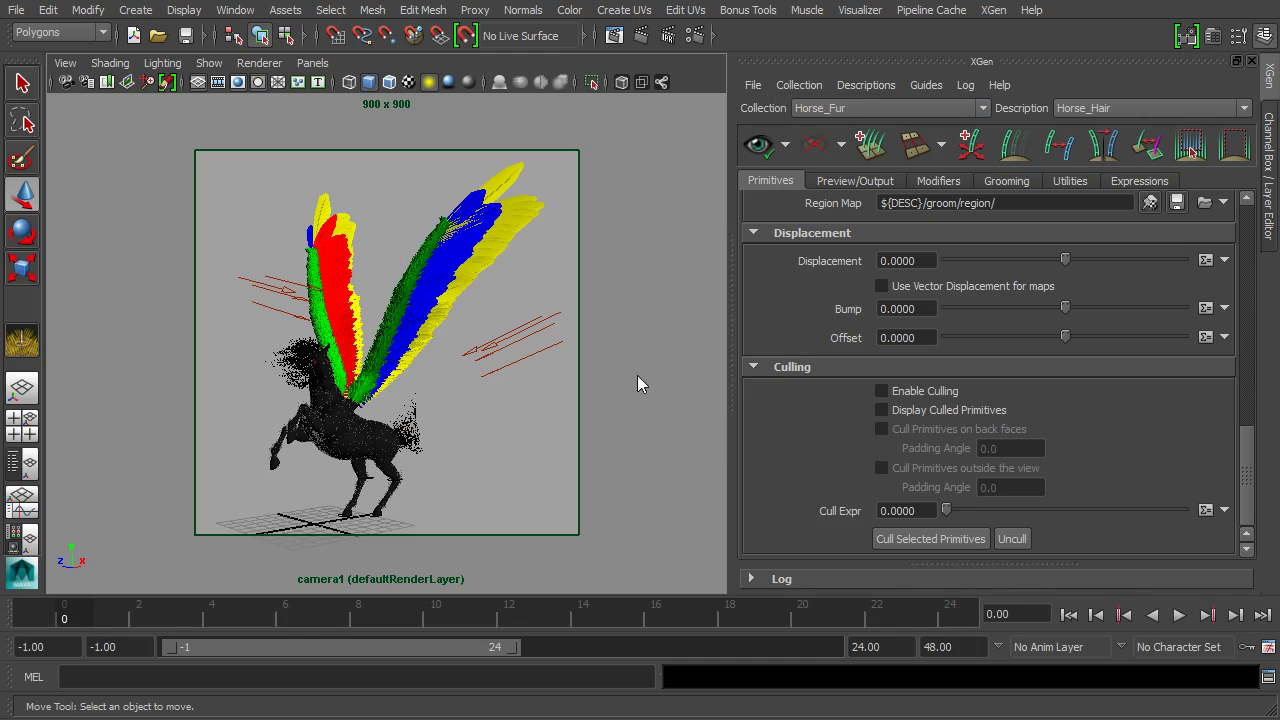